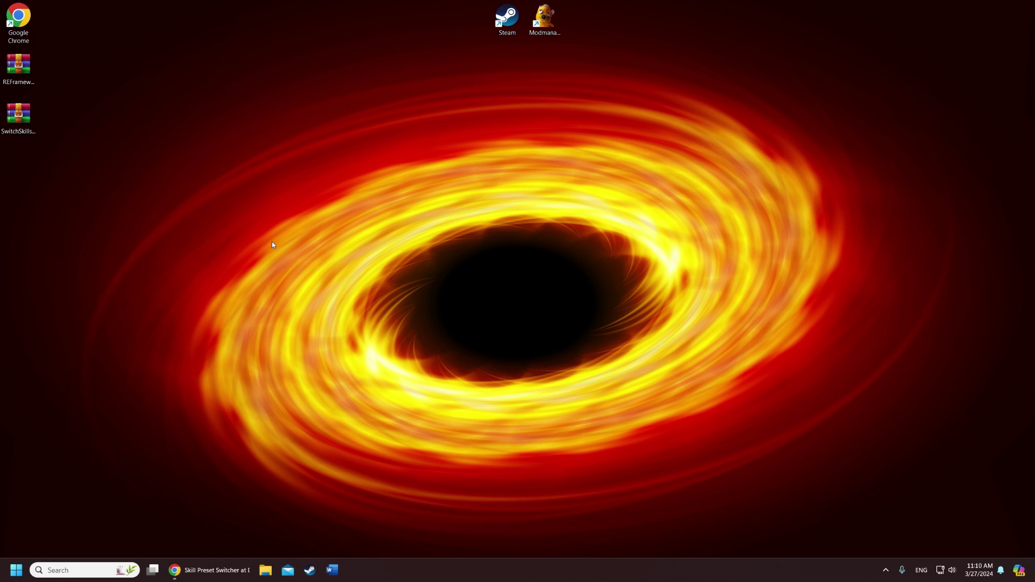
Switch to Chrome and review the Skill Preset Switcher and REFramework mod pages, dismissing the REFramework download pop-up
click(210, 570)
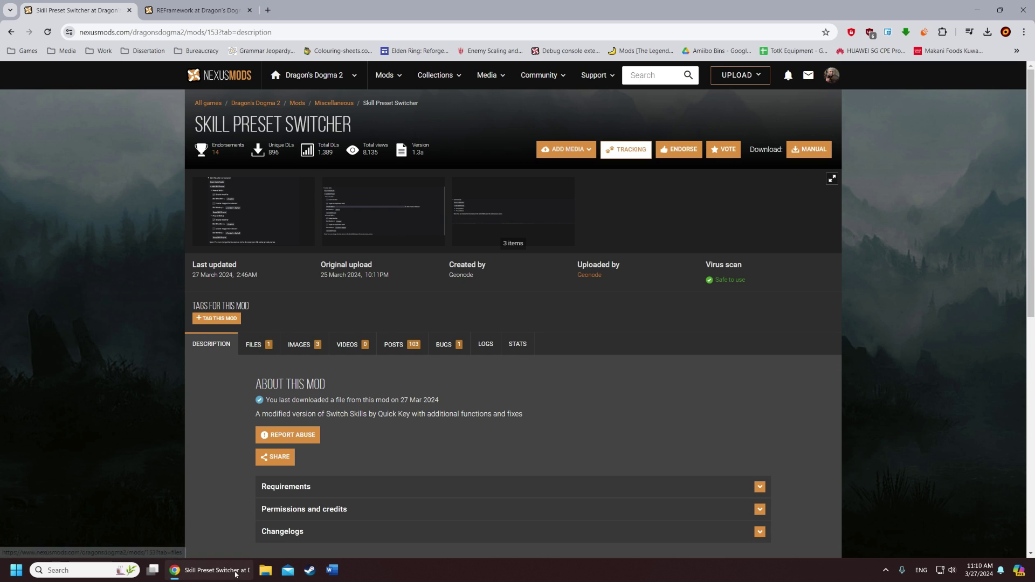
click(205, 570)
click(205, 570)
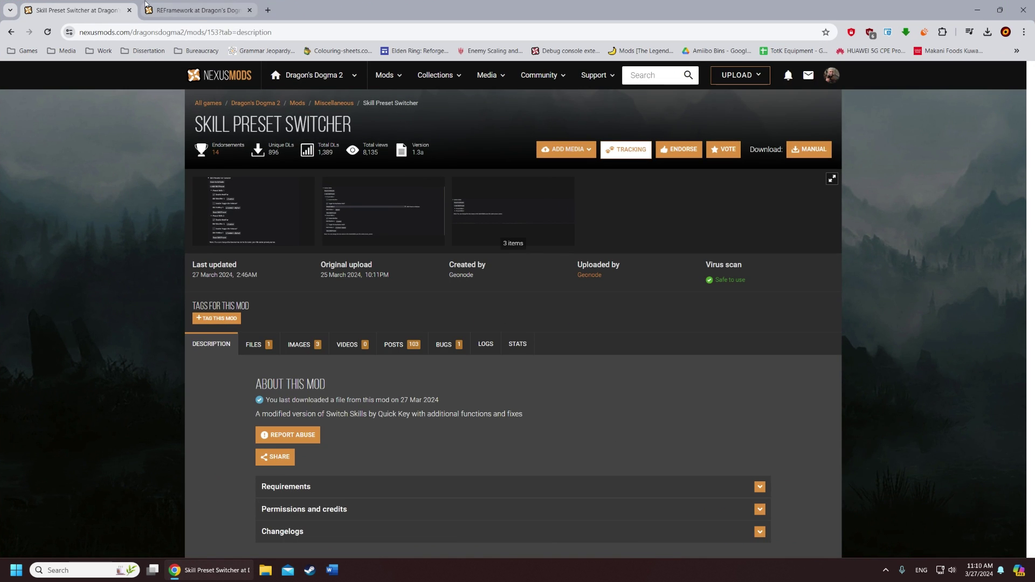
click(195, 10)
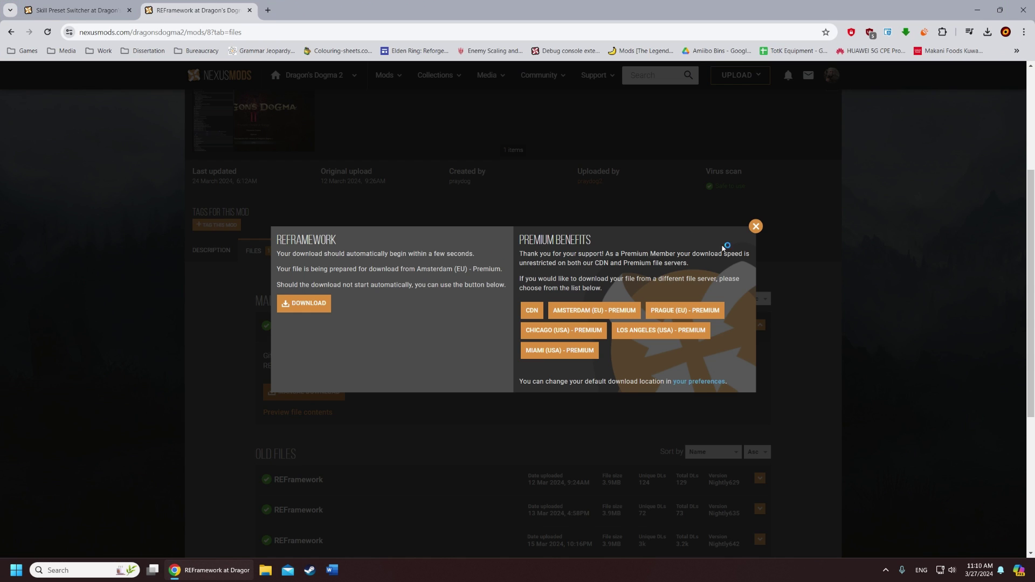
click(756, 226)
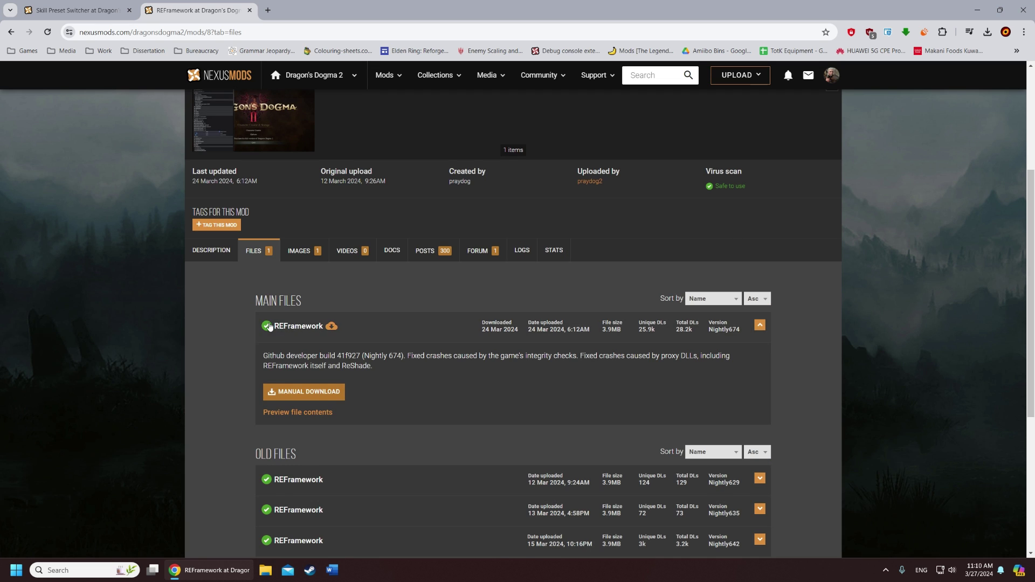
scroll(273, 314, up, 1)
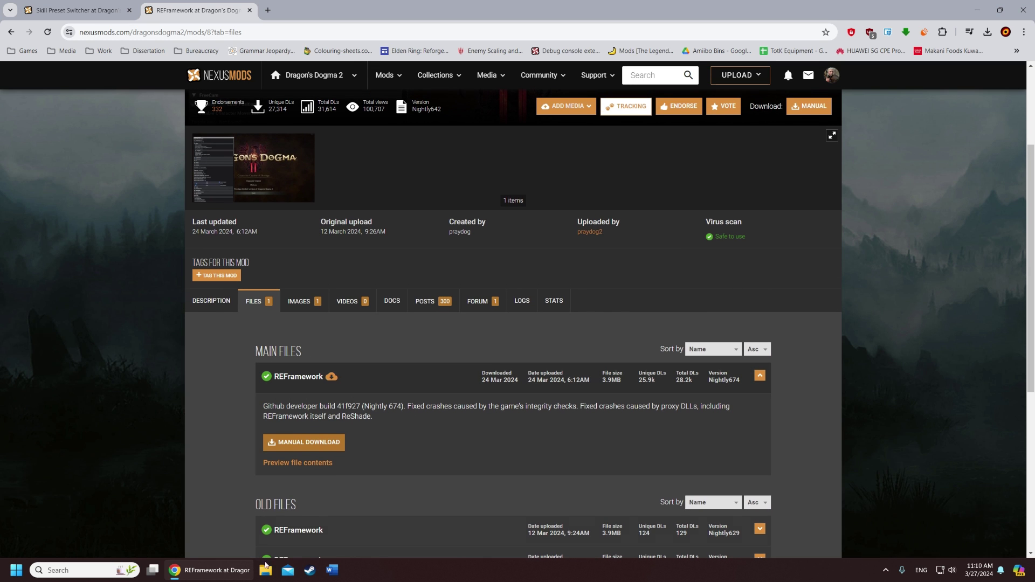
click(207, 571)
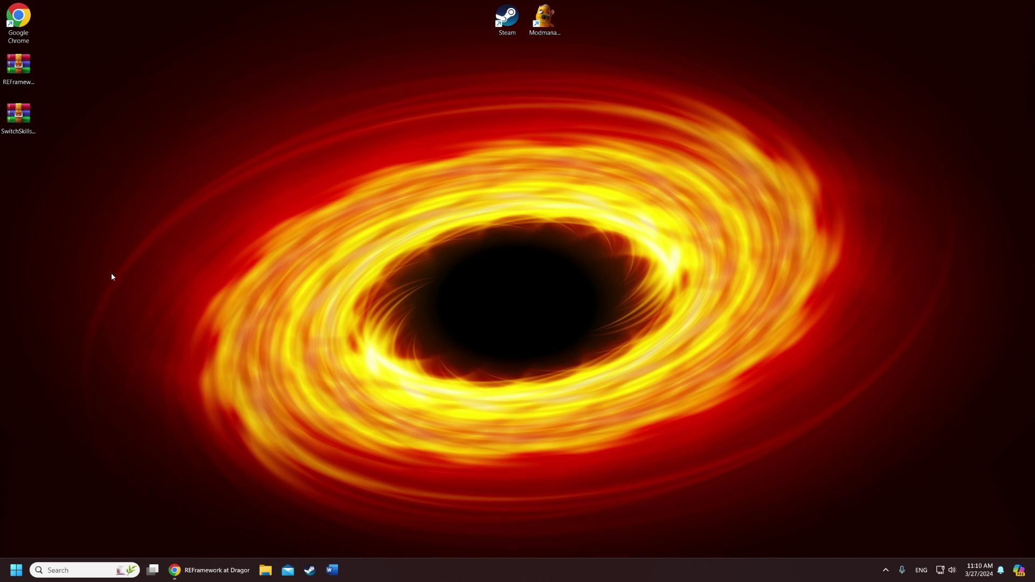
Extract the REFramework zip archive on the desktop into its own folder and show the extracted files
click(24, 73)
right_click(24, 73)
click(78, 155)
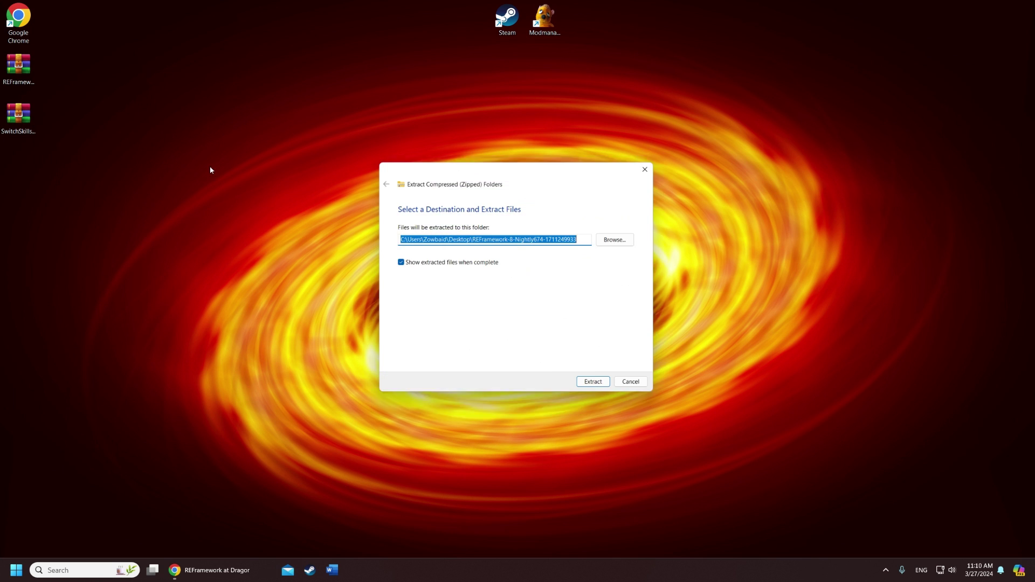
click(597, 386)
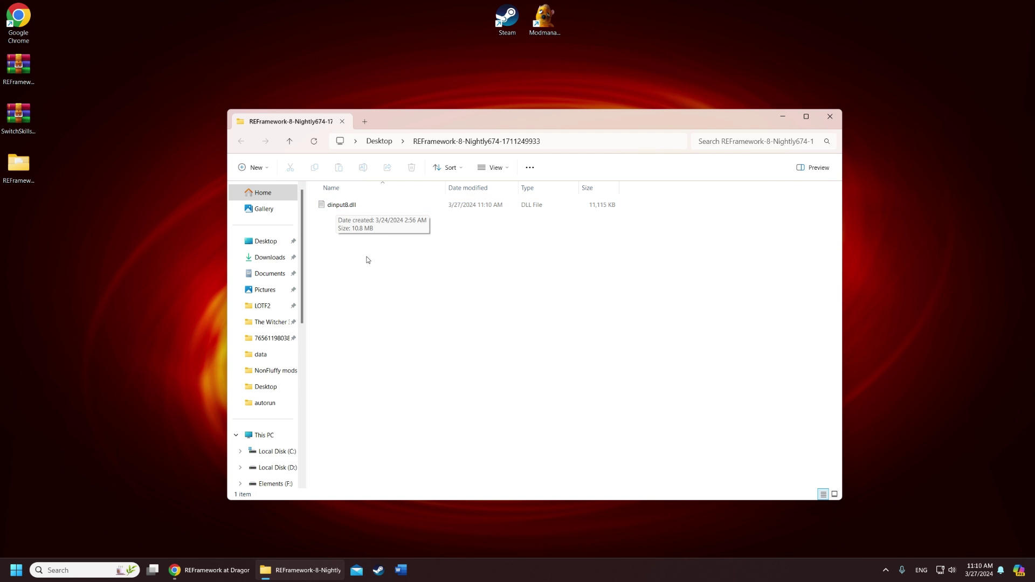
Open the Dragons Dogma 2 folder under Steam\steamapps\common and move its window clear of the desktop archives
click(269, 321)
click(534, 141)
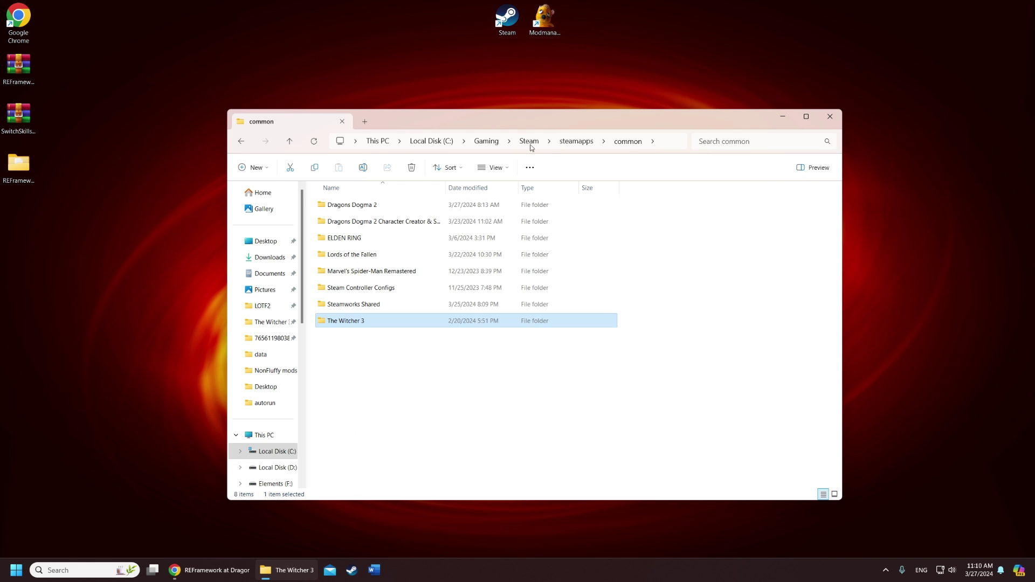
double_click(369, 206)
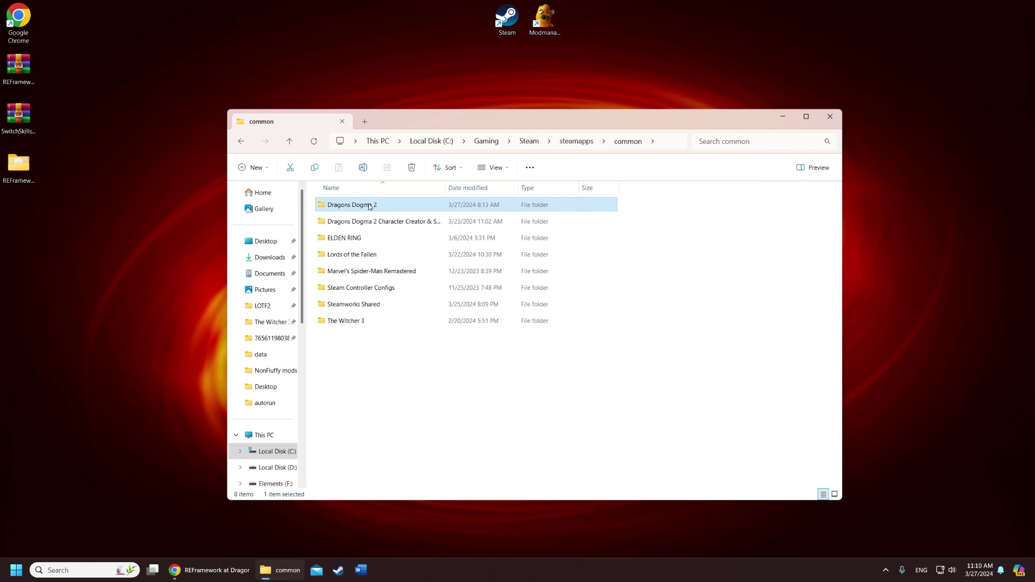
drag(478, 127, 631, 99)
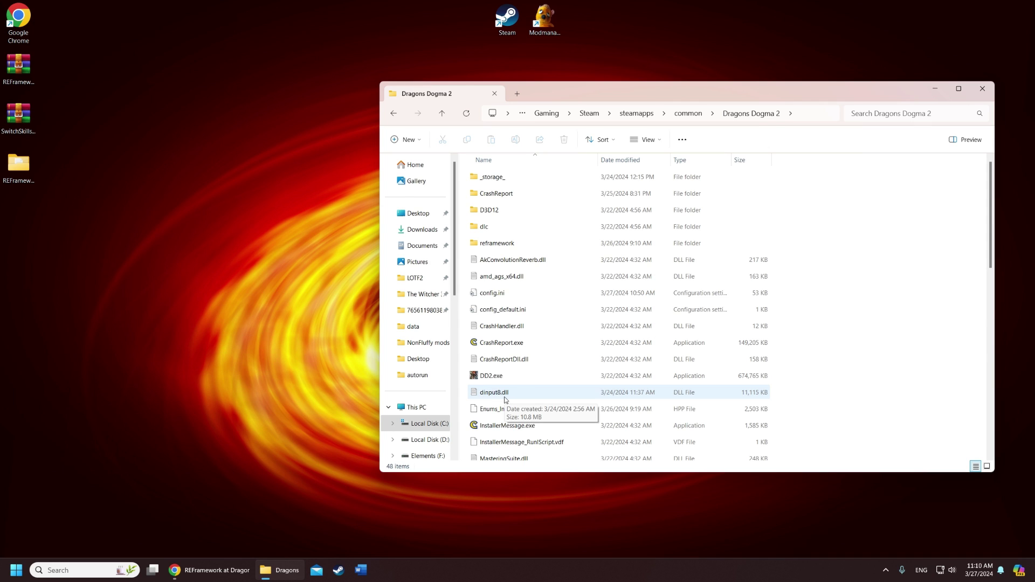
Extract the downloaded skill switcher mod archive on the desktop
click(22, 118)
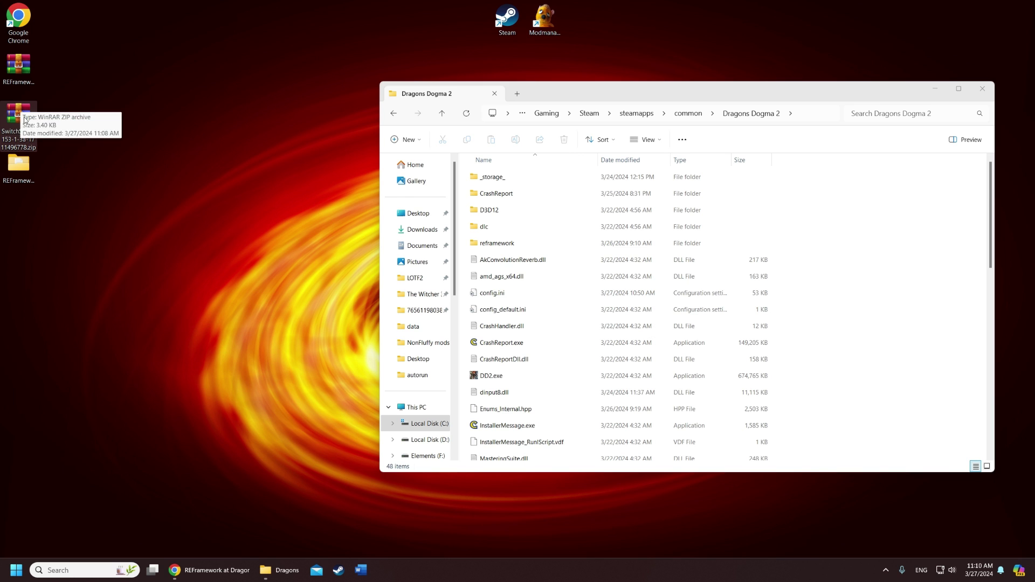
click(24, 120)
double_click(24, 119)
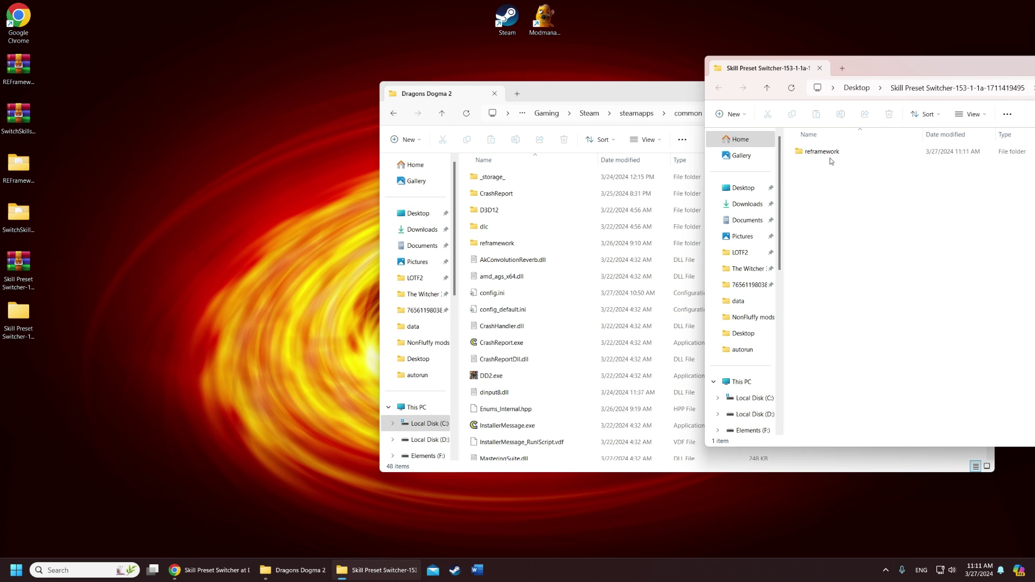
Examine the extracted Skill Preset Switcher's reframework, autorun and Hotkeys folders, and return to its top folder
double_click(823, 153)
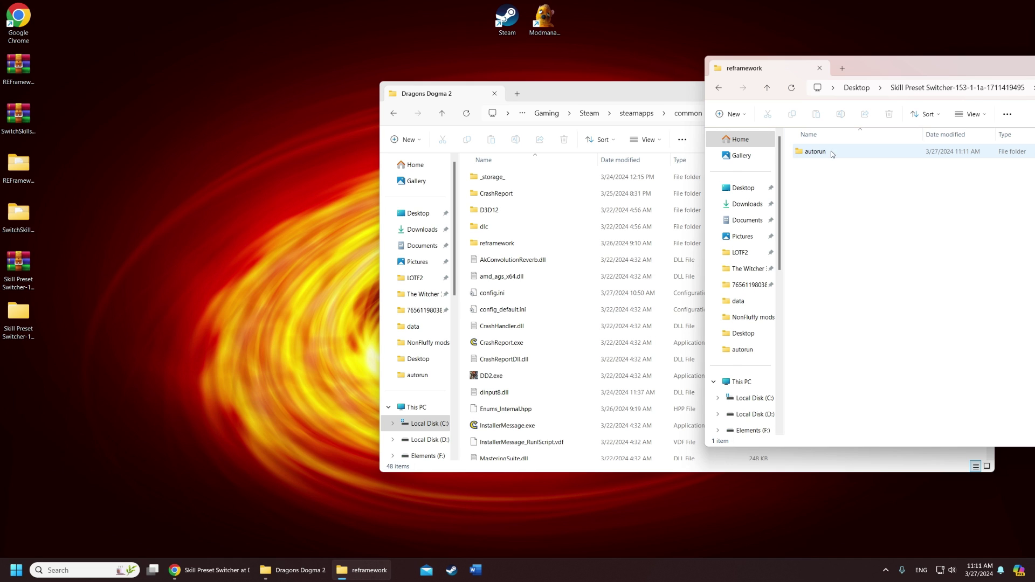
double_click(822, 153)
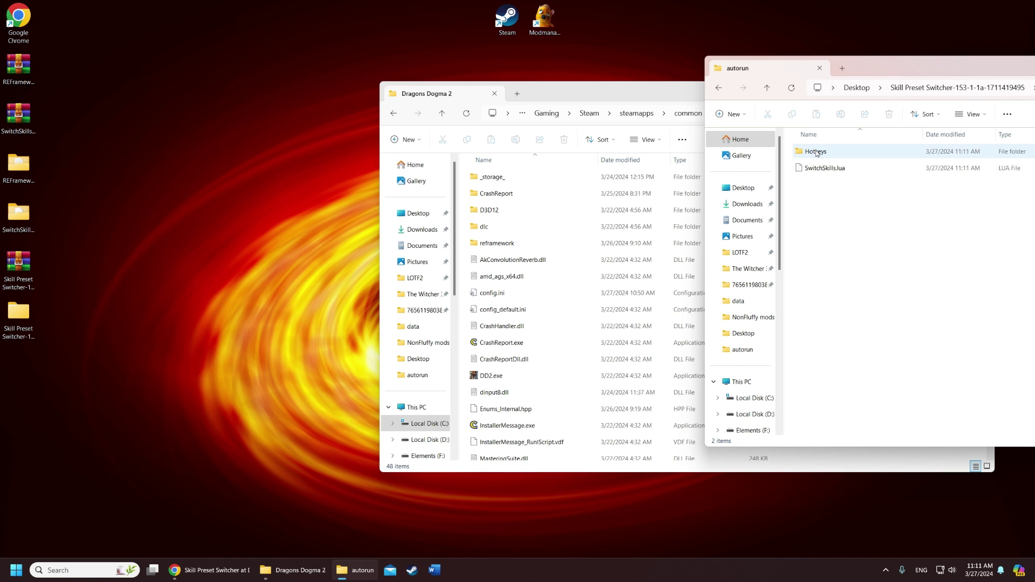
double_click(819, 153)
key(alt+Left)
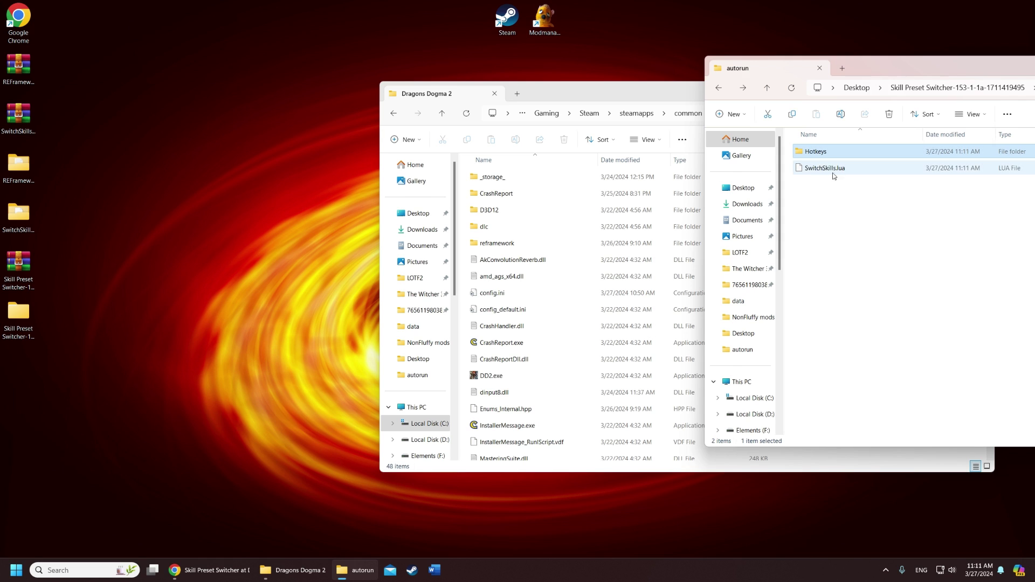
key(alt+Left)
key(alt+Left)
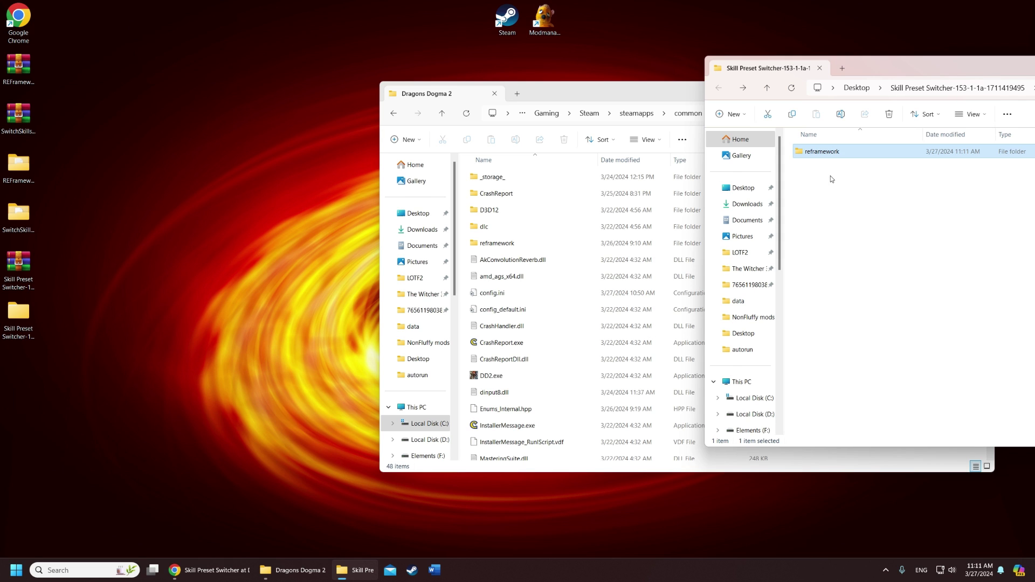
Copy the mod's reframework folder and bring up the paste option in the Dragons Dogma 2 folder
drag(882, 69, 1034, 82)
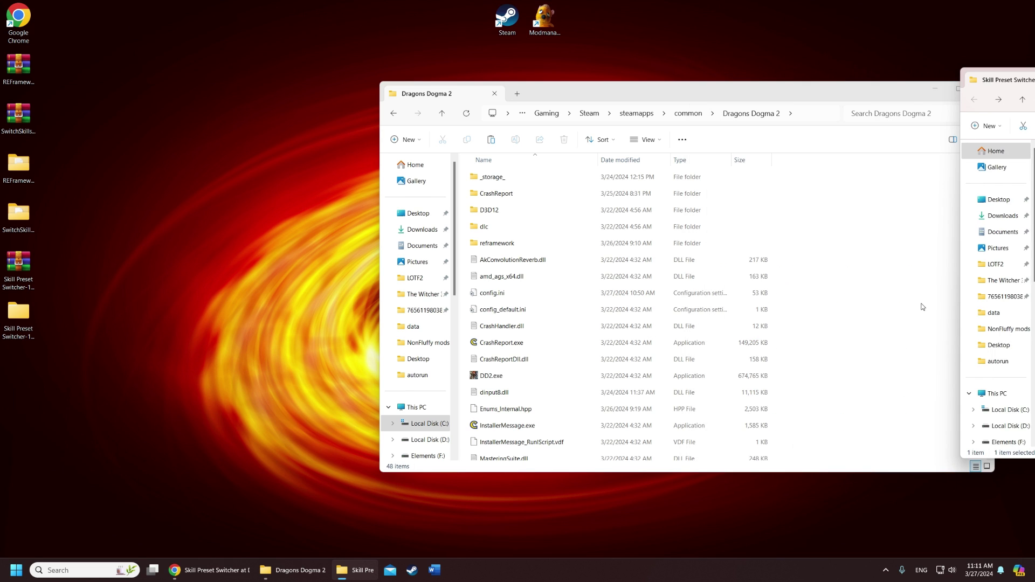
click(901, 291)
right_click(884, 280)
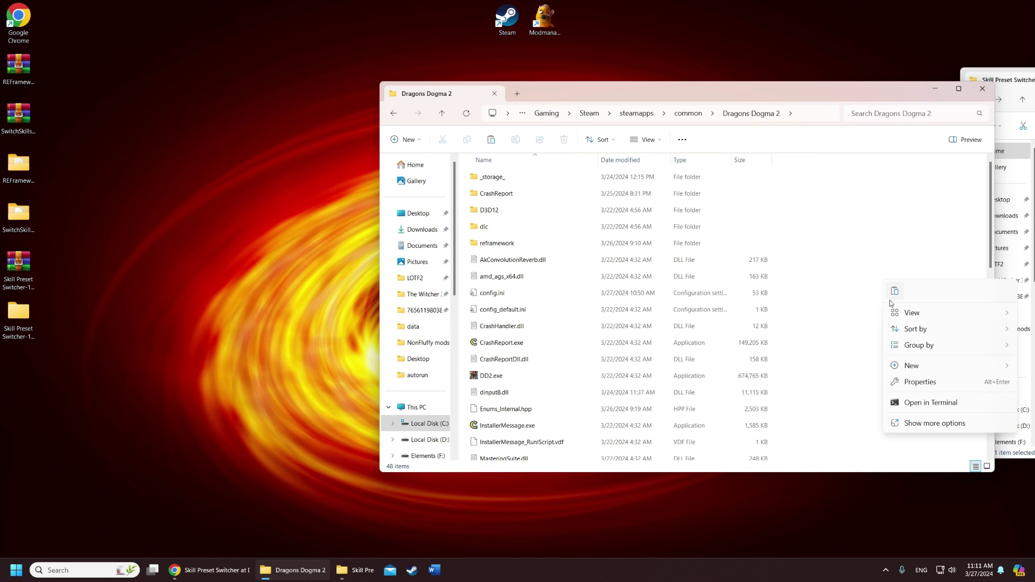
click(874, 252)
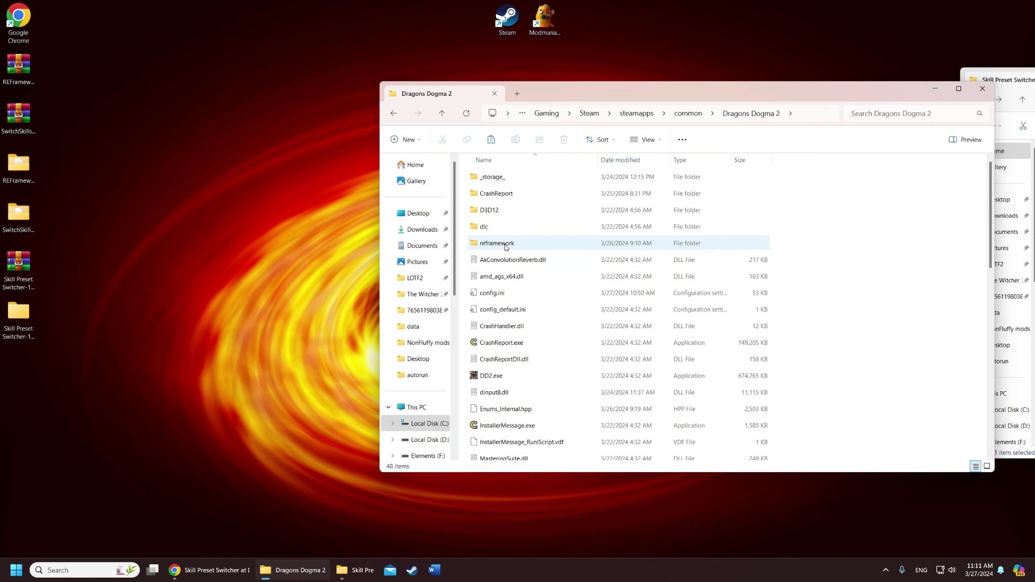
Check the game's reframework, autorun and Hotkeys folders for the mod's files, and close the folder windows
double_click(497, 243)
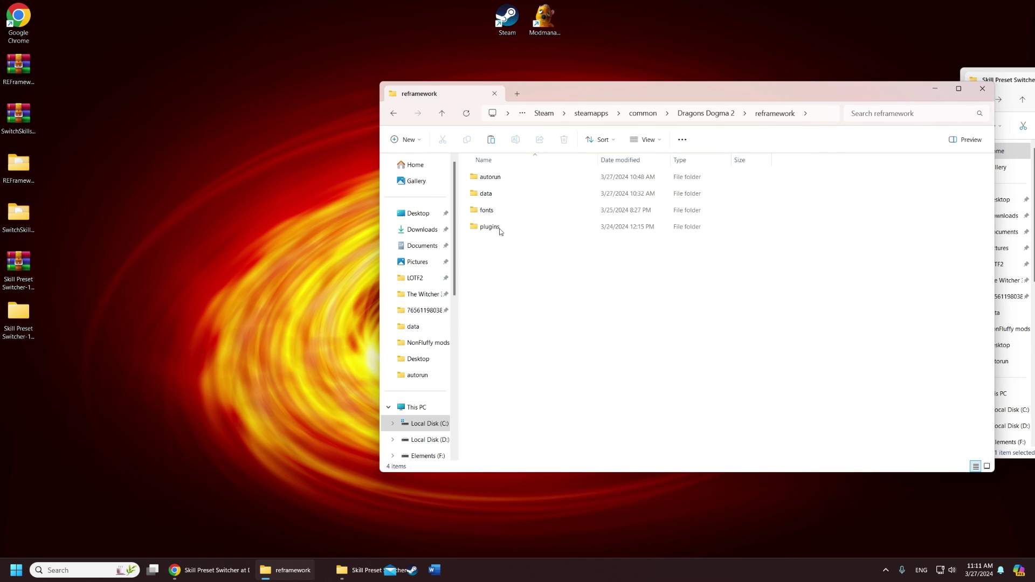
double_click(501, 177)
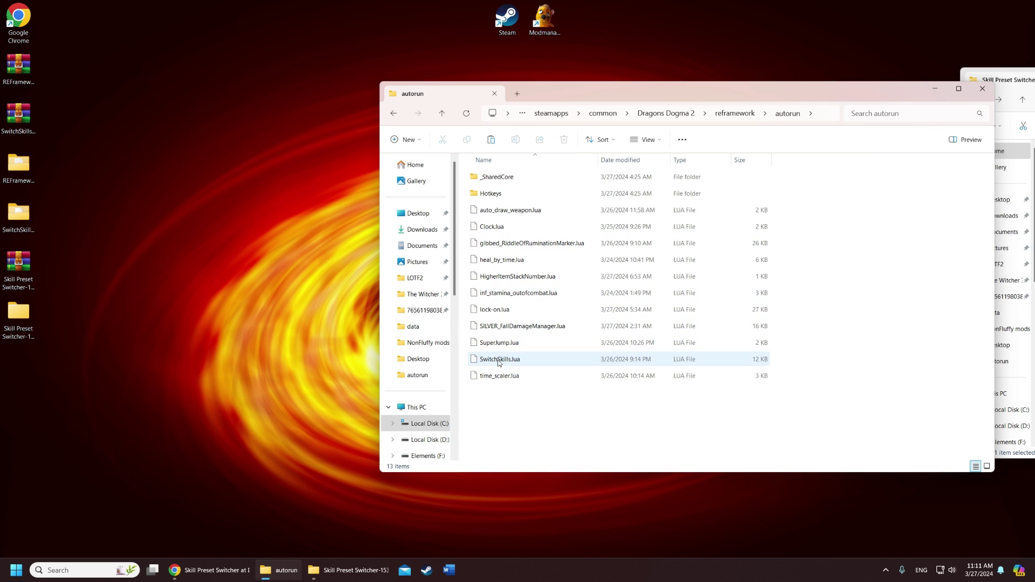
double_click(492, 194)
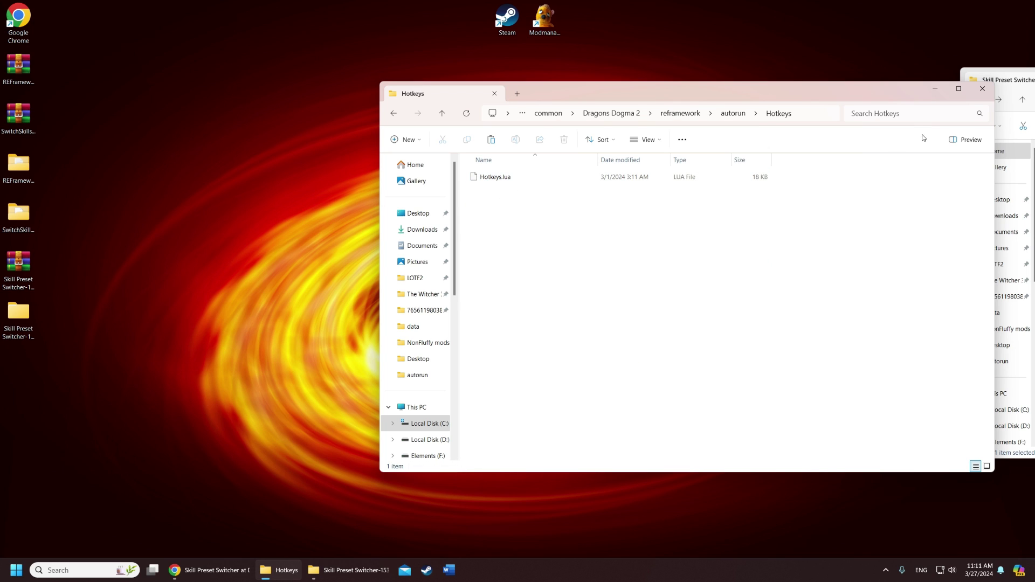
click(982, 92)
key(alt+F4)
Launch Steam and open the Controller properties of Dragon's Dogma 2 from the library
double_click(505, 22)
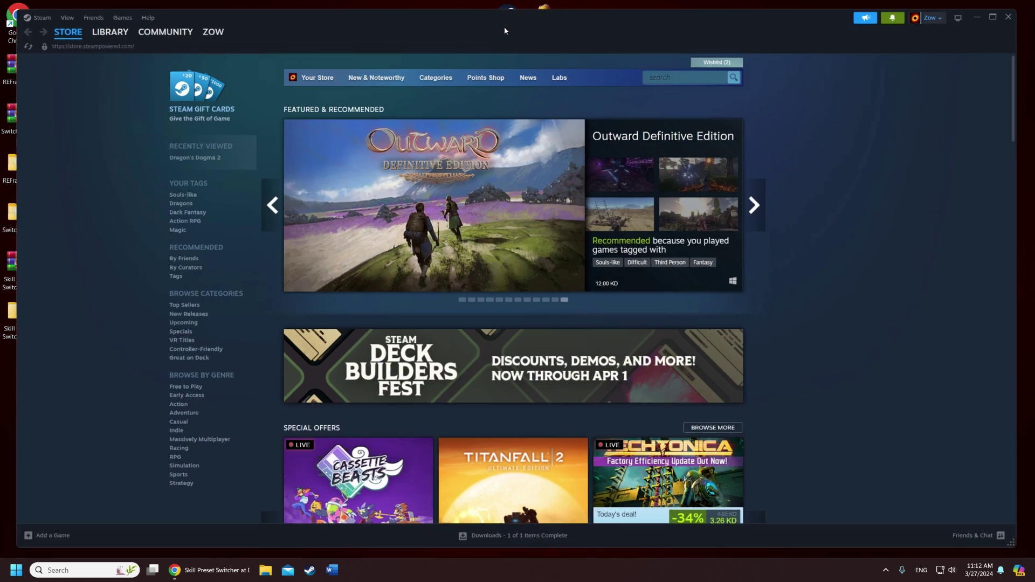
click(98, 27)
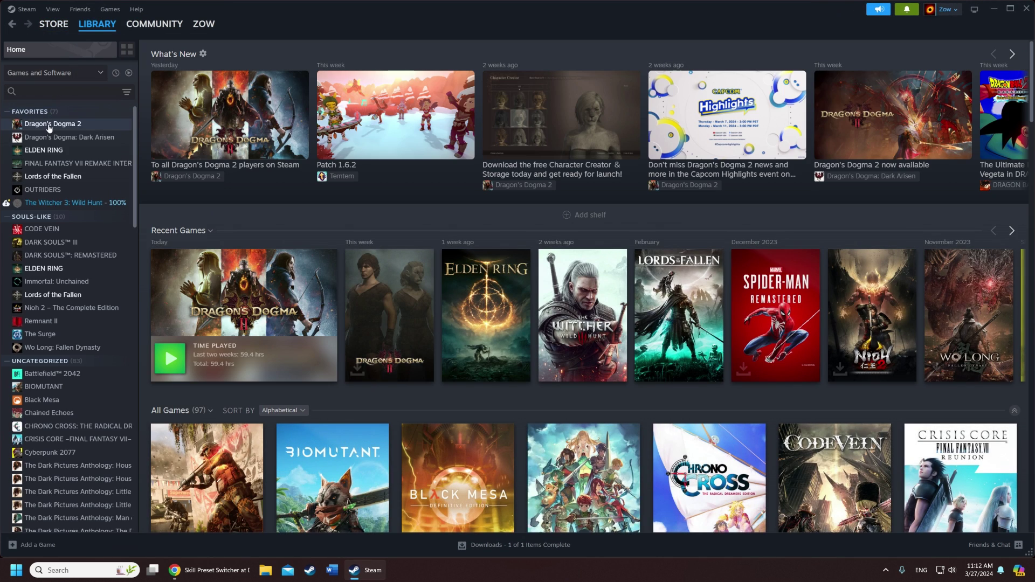
click(57, 124)
right_click(60, 126)
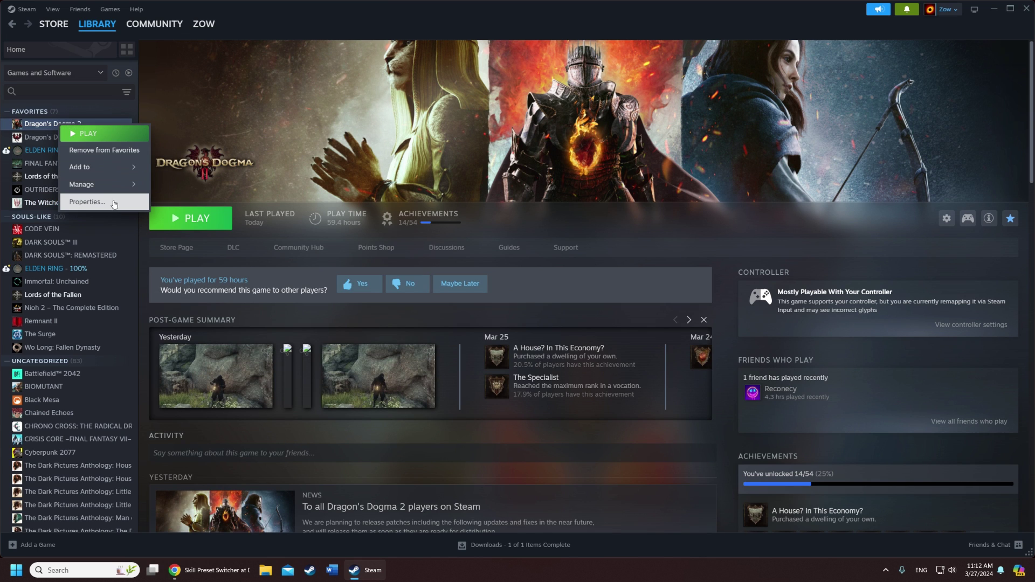
click(86, 201)
click(345, 262)
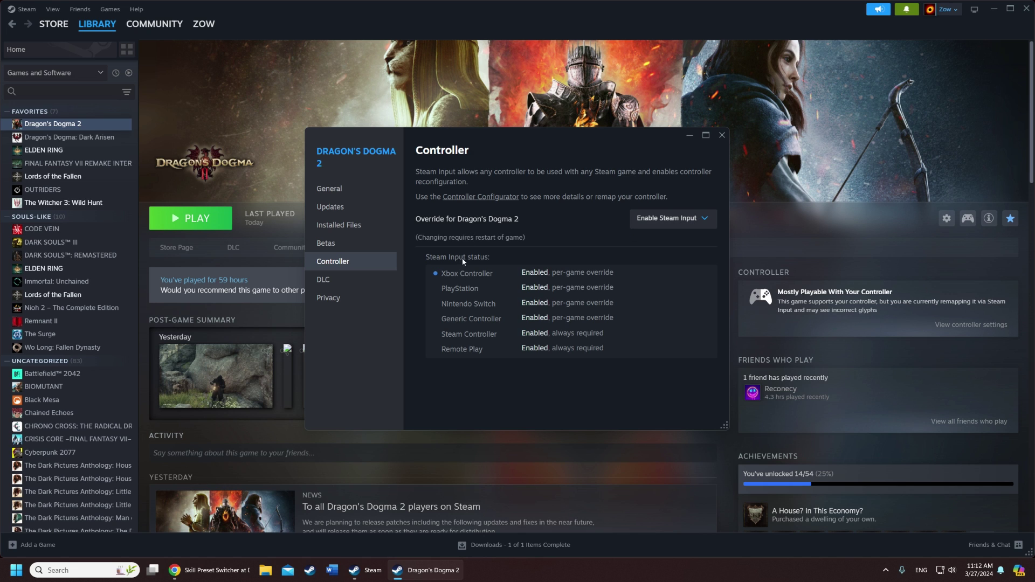
Open the Controller Configurator for the game and start editing the buttons of its current layout
click(475, 198)
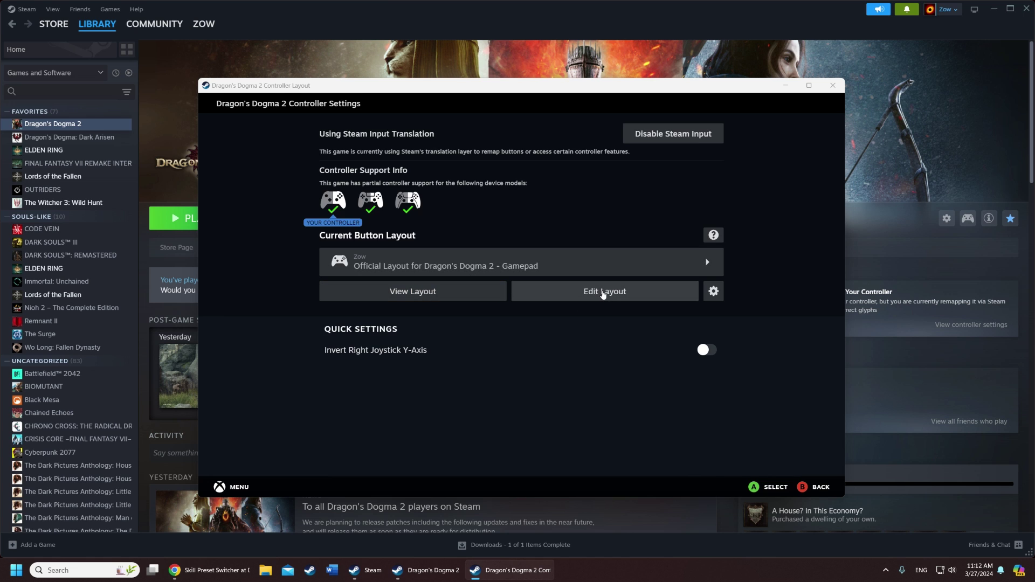
click(603, 293)
scroll(571, 292, down, 1)
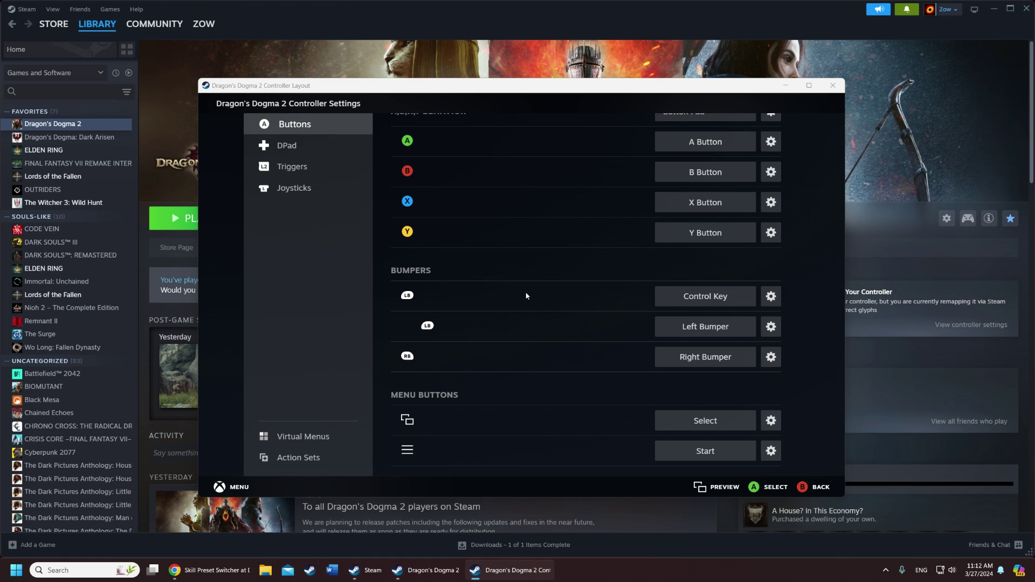
View the keyboard command assigned to the LB bumper and return to the button list
click(707, 297)
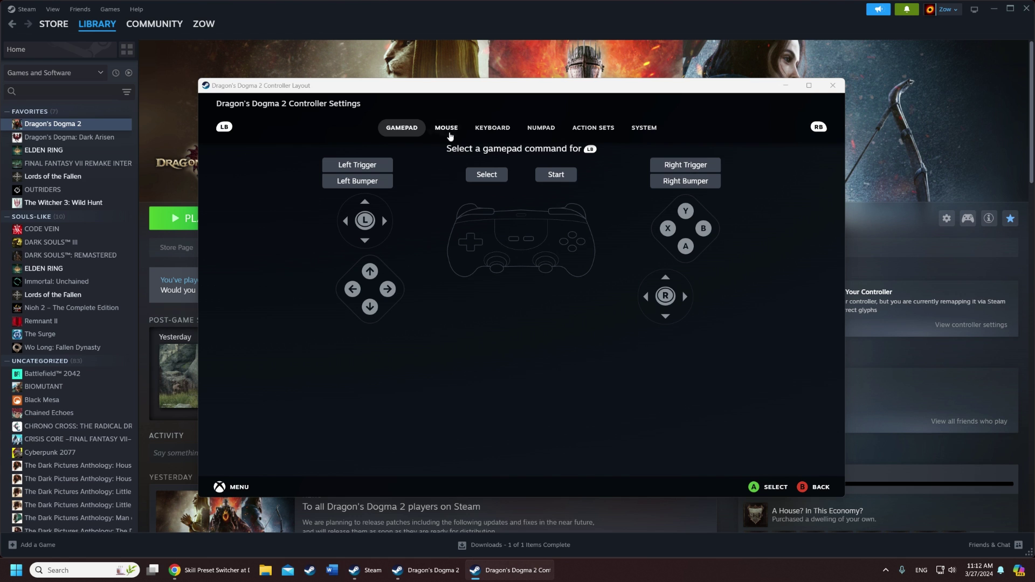
click(492, 132)
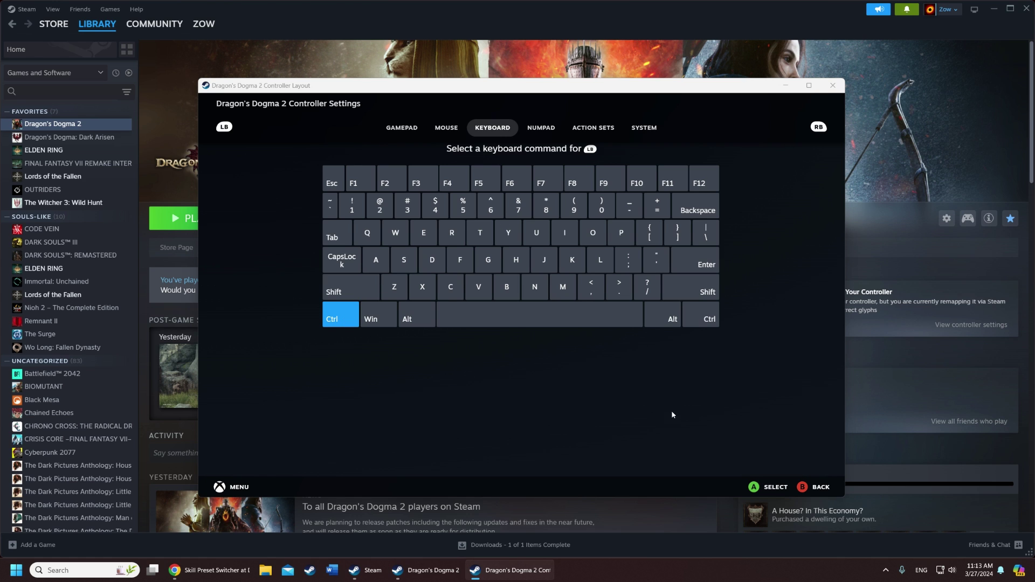
click(814, 487)
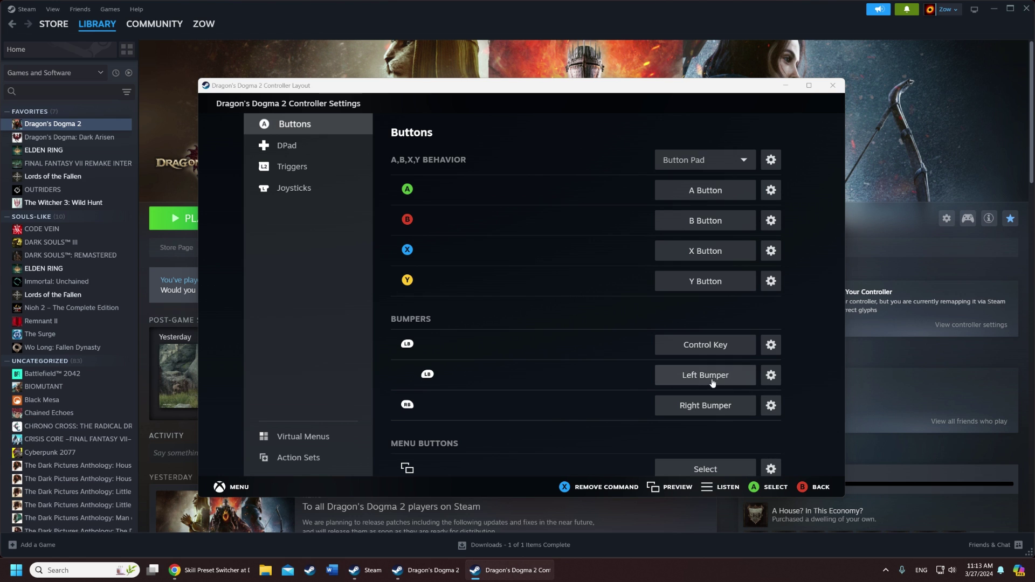
View the LB bumper's command options and the gamepad command assigned to its extra entry, then return to the button list
click(770, 346)
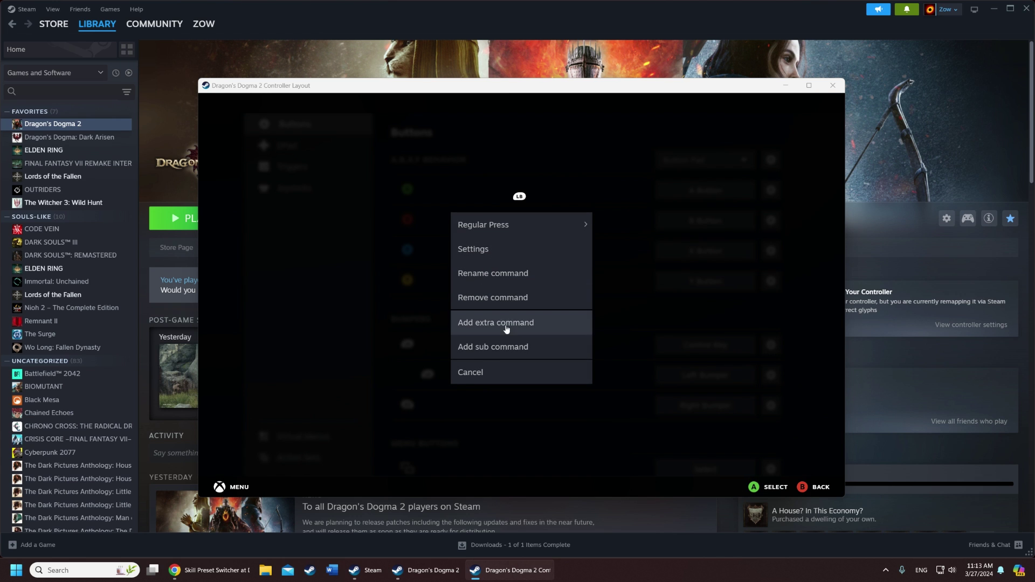
click(811, 306)
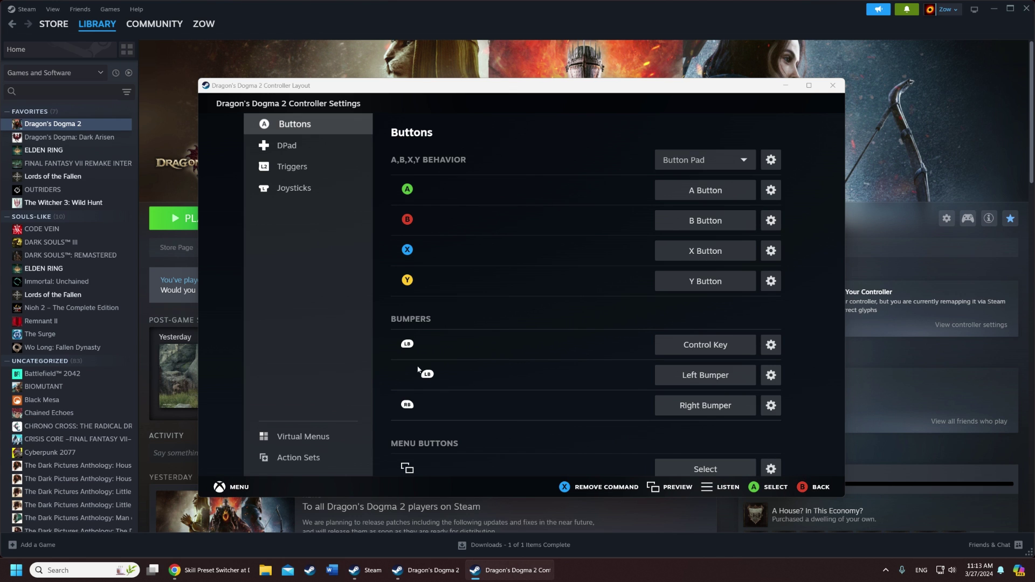
click(706, 379)
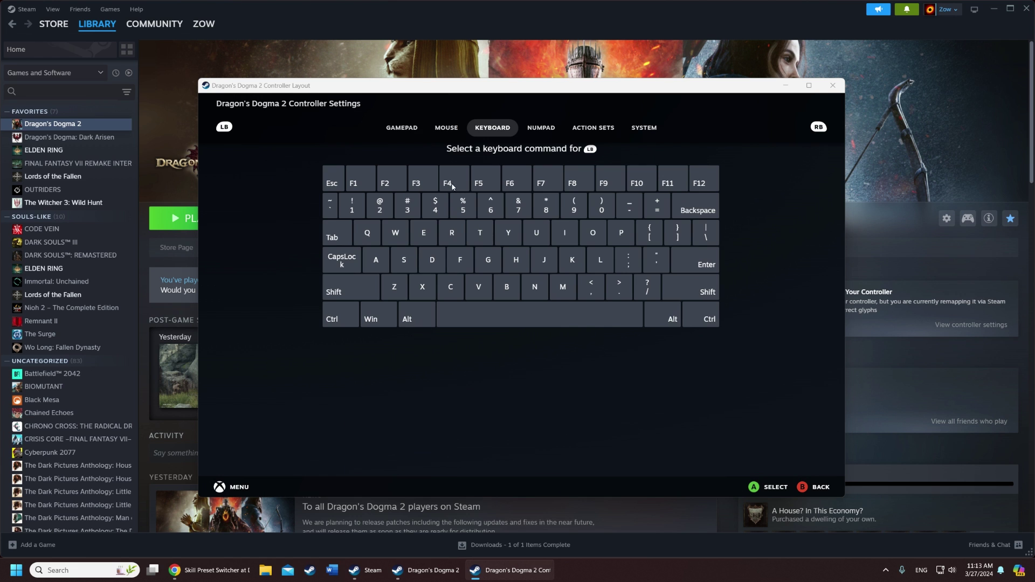
click(402, 127)
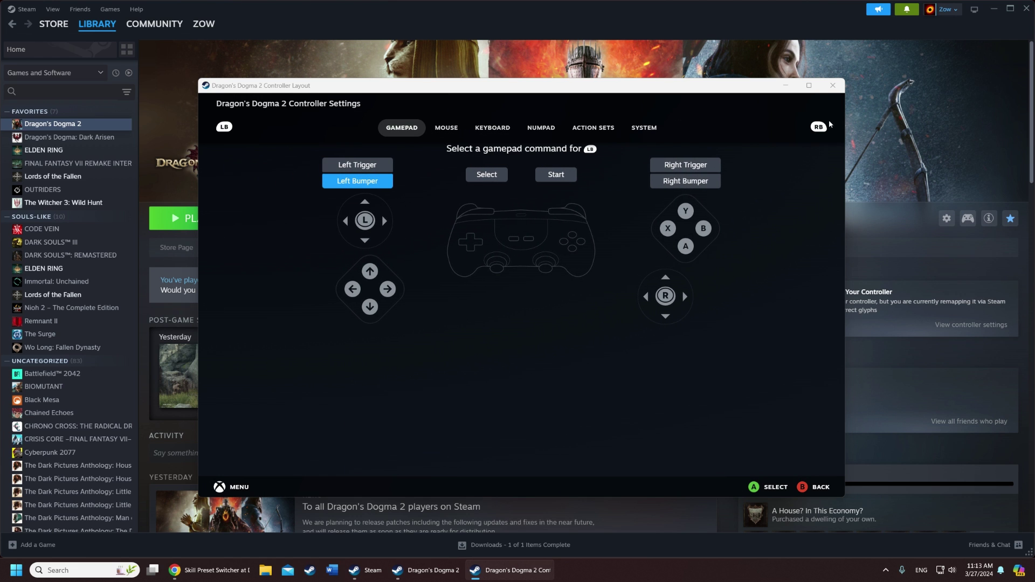
click(816, 487)
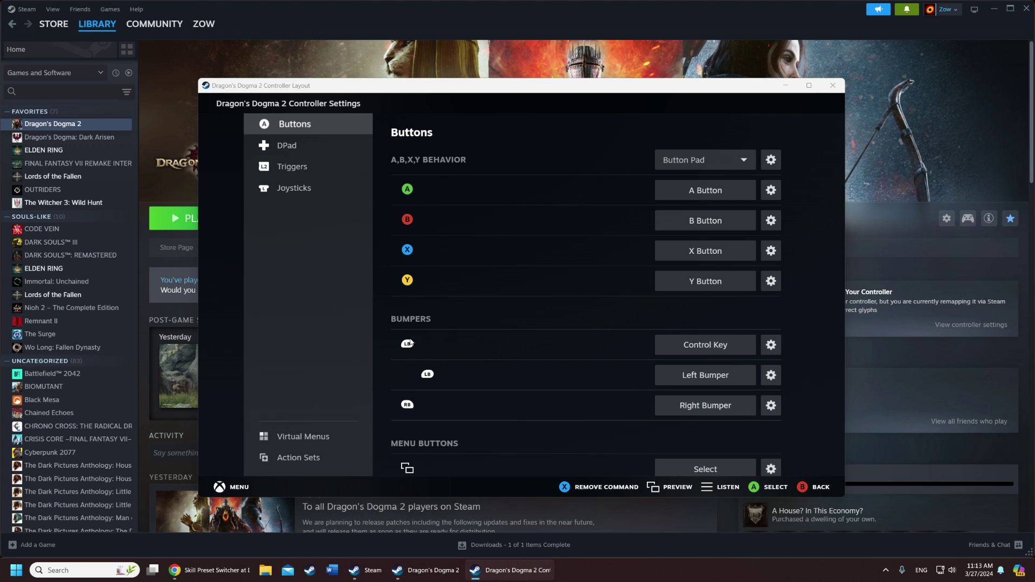
Close the controller layout, the game's properties and the Steam window
click(832, 87)
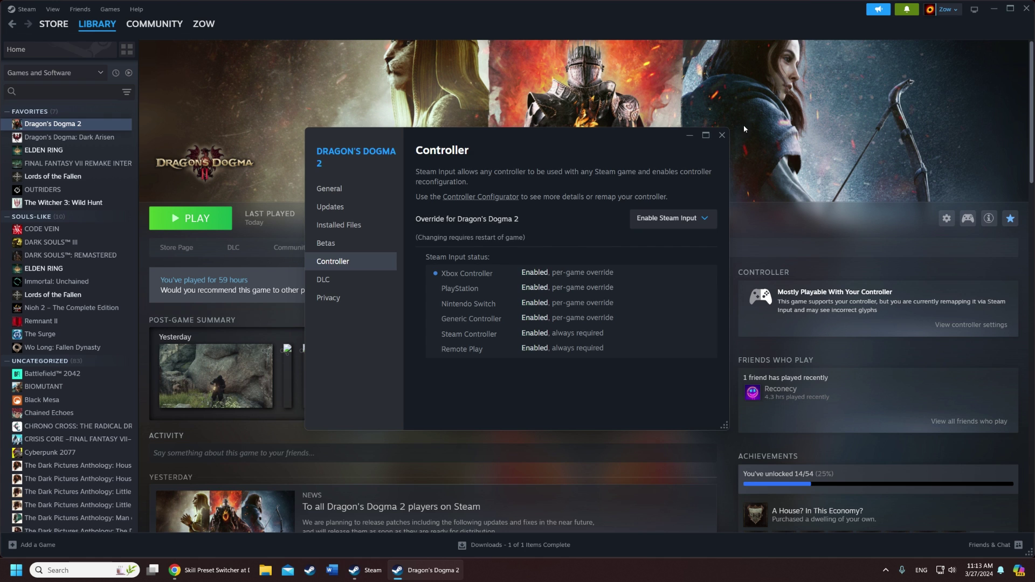
click(722, 135)
click(1027, 8)
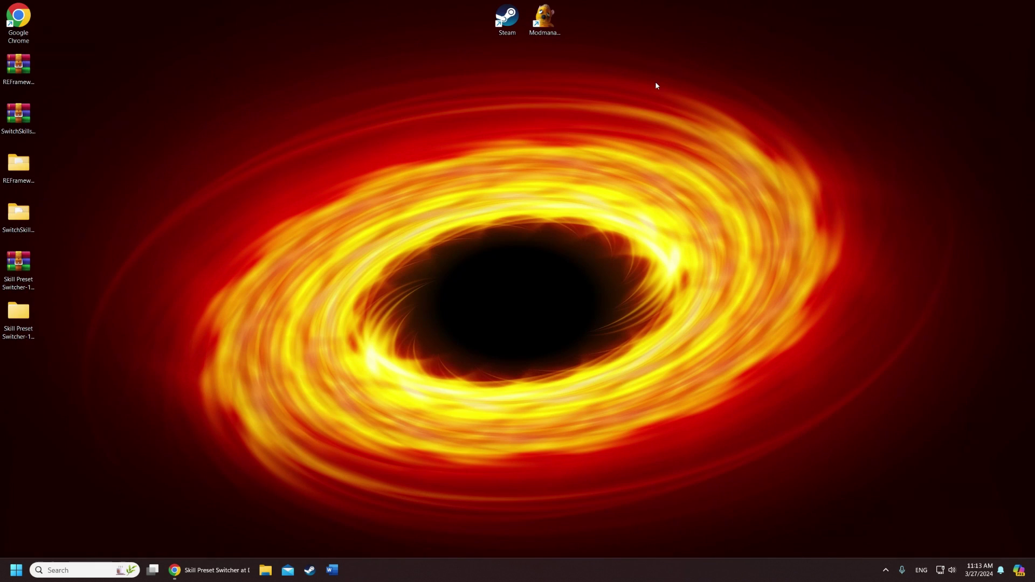
Launch Dragon's Dogma 2 through Fluffy Mod Manager and load from the last save
double_click(543, 25)
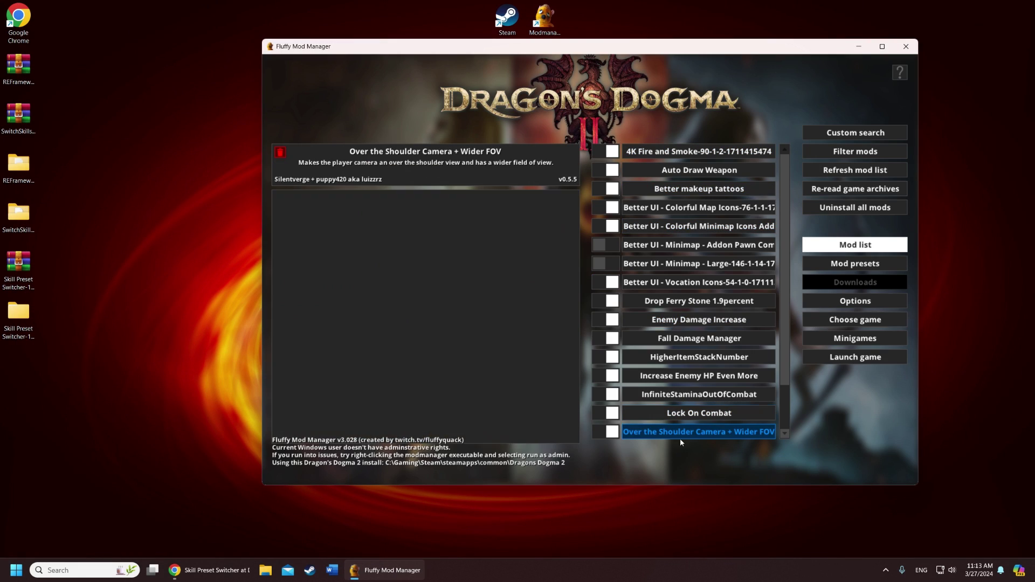
click(854, 358)
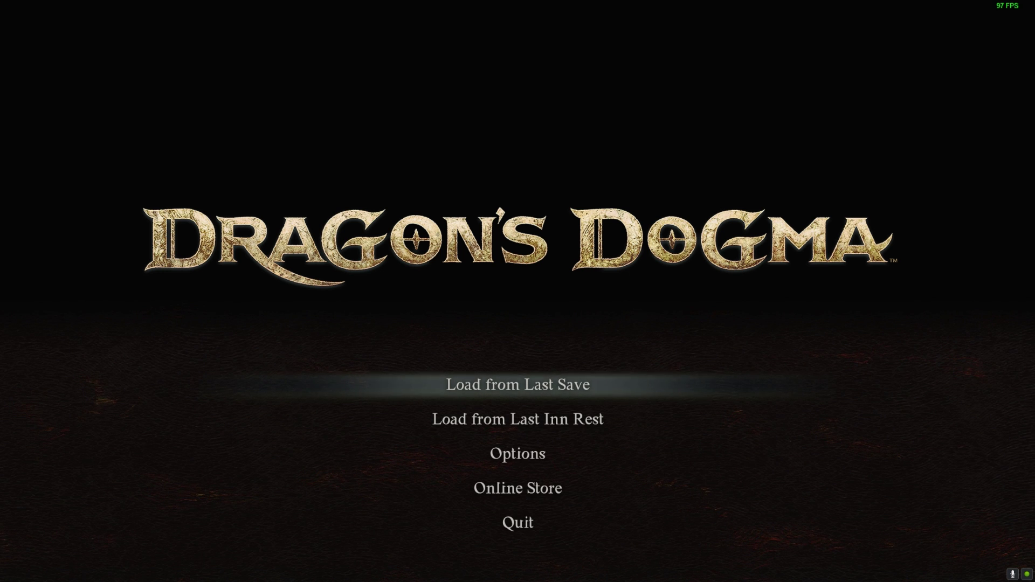
key(Return)
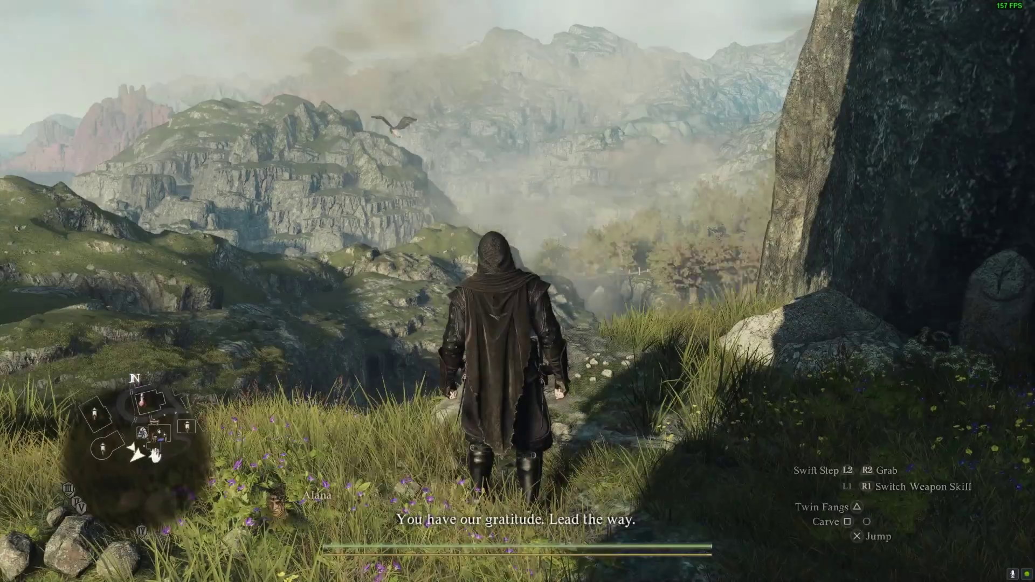
Open the REFramework overlay and expand Skill Presets For: Thief within Script Generated UI
key(Insert)
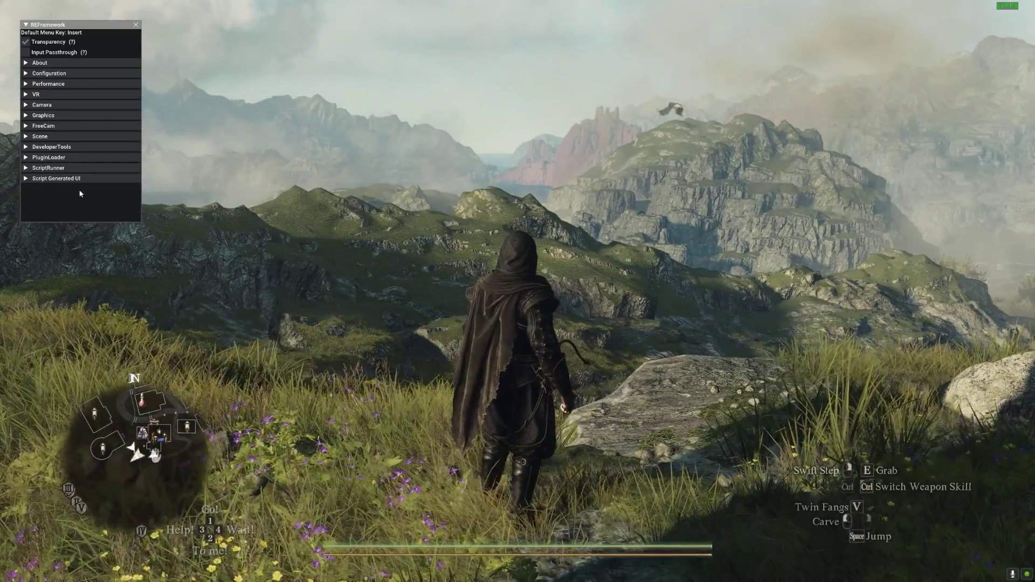
click(81, 178)
scroll(92, 170, down, 1)
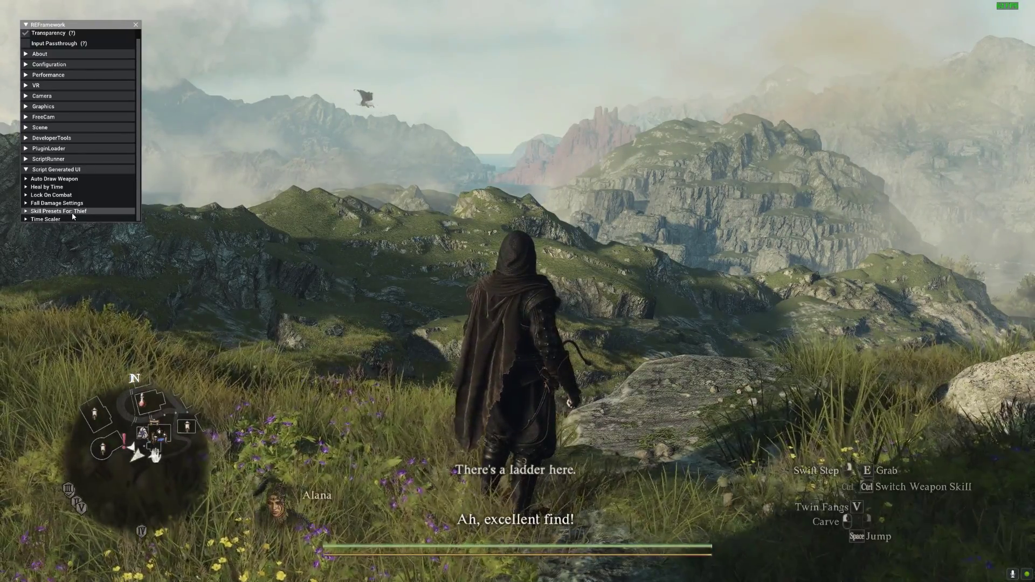
click(70, 210)
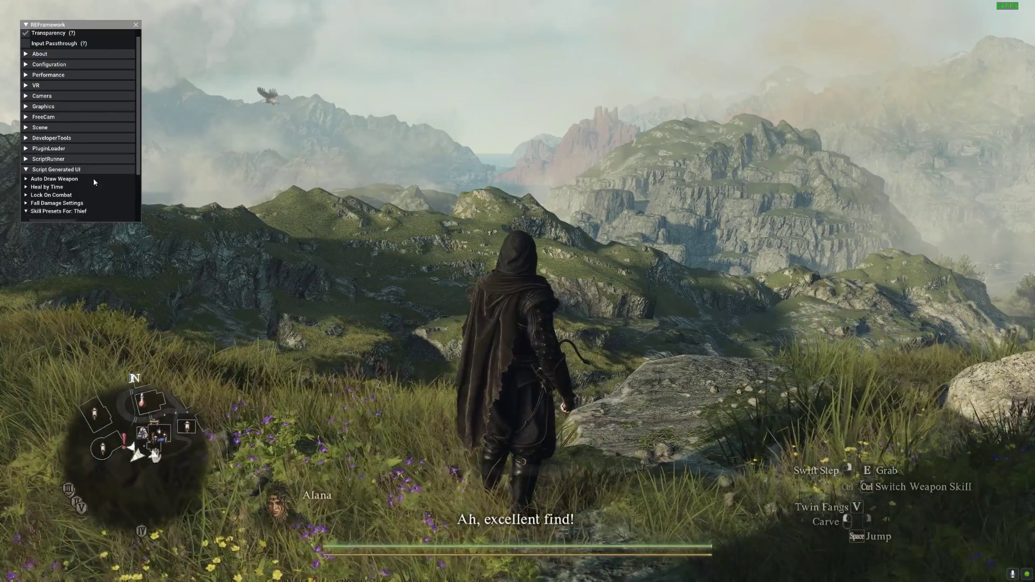
scroll(93, 178, down, 2)
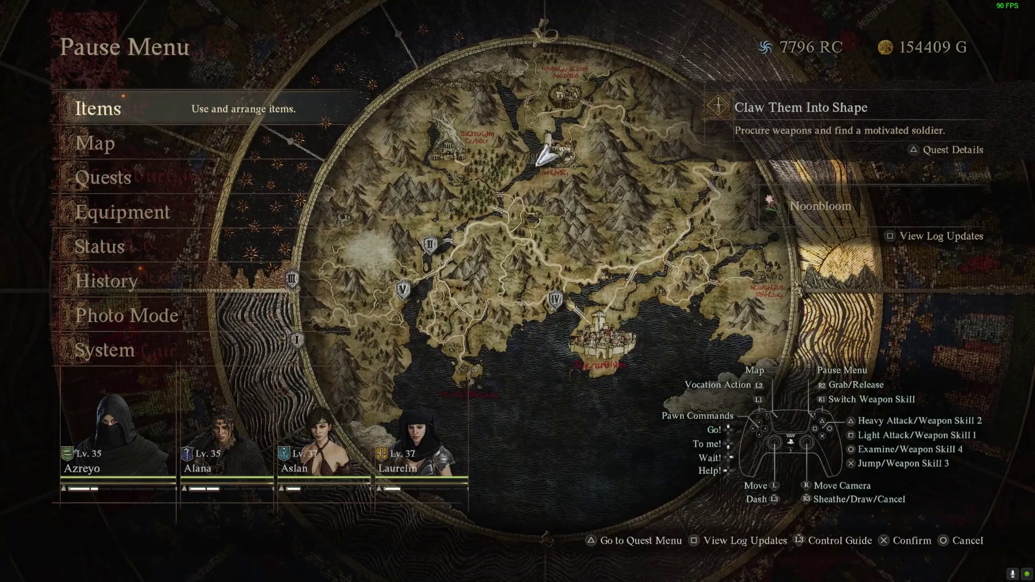
Open the Button Mapping page of the Controls options from the game's System menu
key(Up)
key(Return)
key(Down)
key(Return)
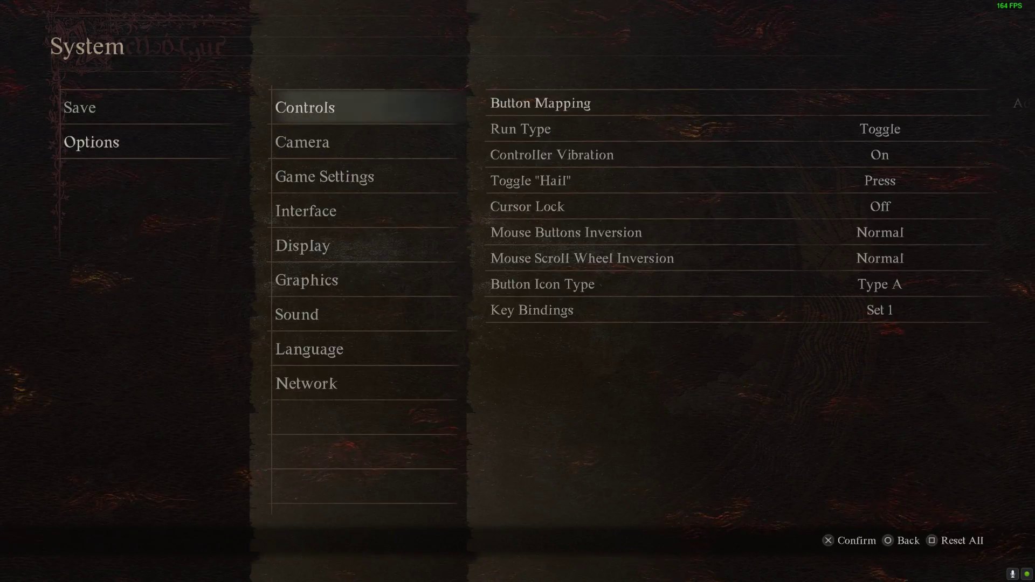
key(Return)
key(Return)
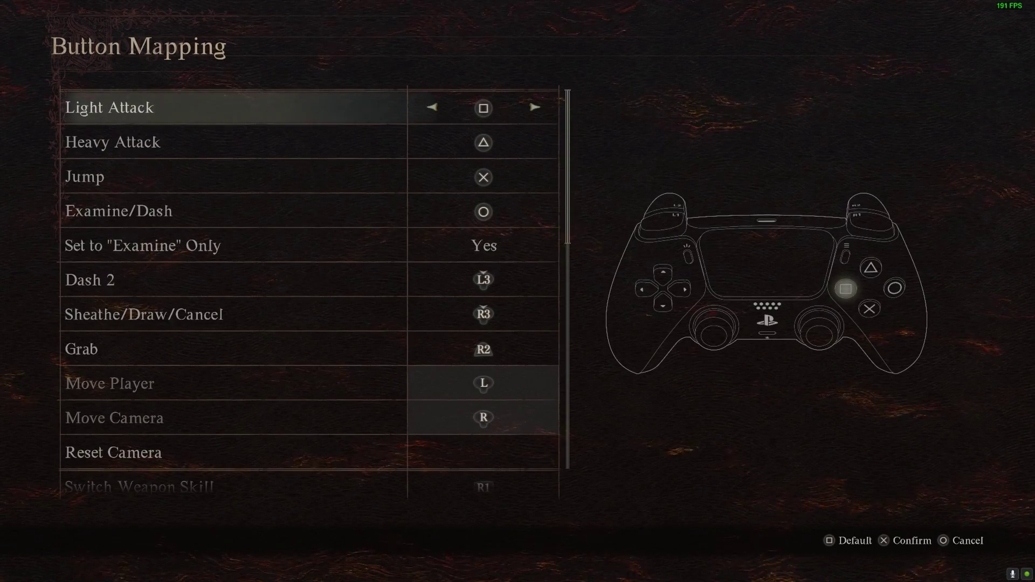
Examine the button assignments from Light Attack down to Switch Weapon Skill
key(Down)
key(Down)
key(Down)
key(Down)
key(Down)
key(Down)
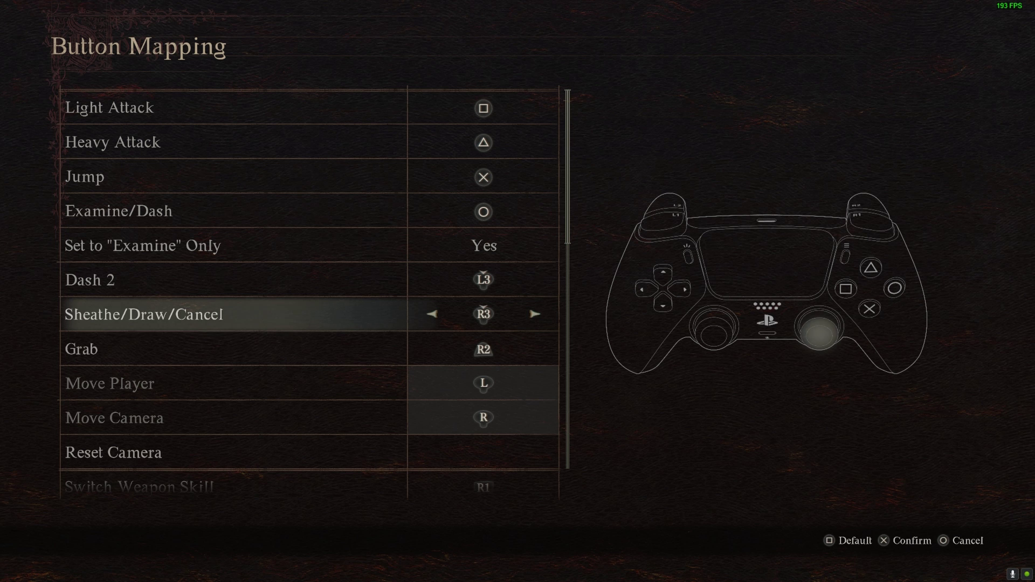
key(Down)
key(Down)
key(Up)
key(Down)
key(Down)
key(Down)
key(Down)
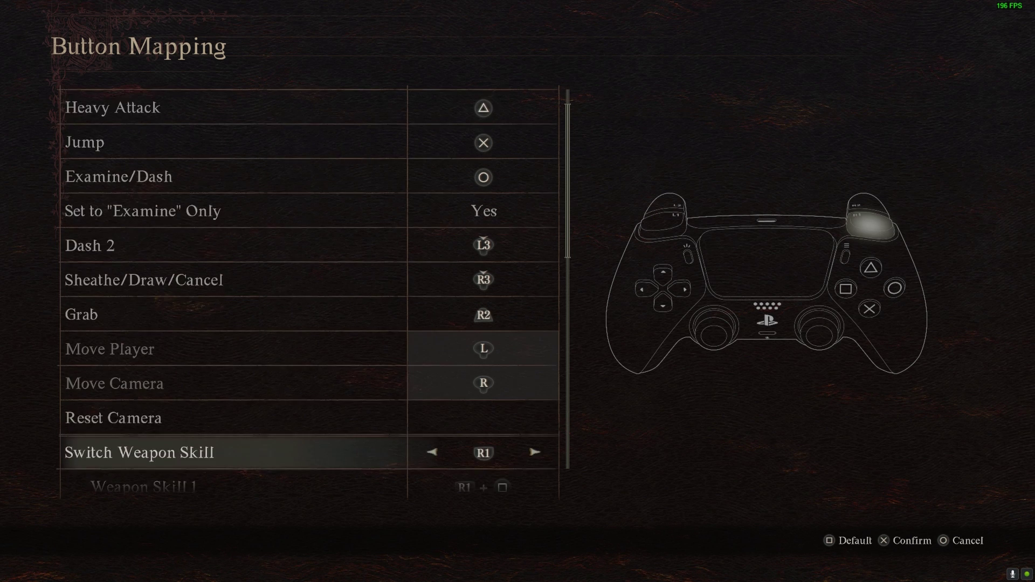
Try assigning L1 to the Reset Camera action in the button mapping
key(Down)
key(Up)
key(Up)
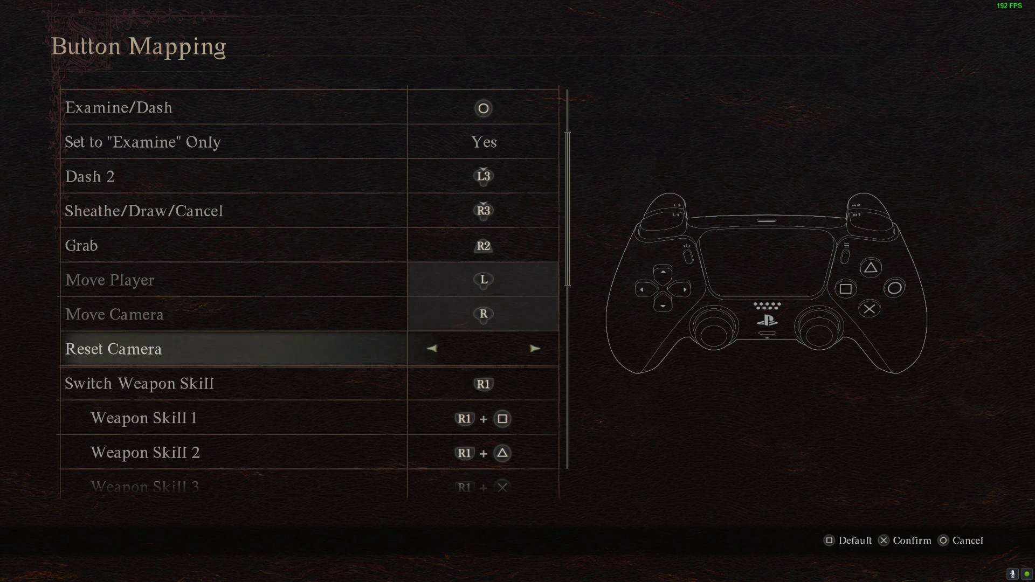
key(Right)
key(Right)
key(Right)
key(Right)
key(Right)
key(Left)
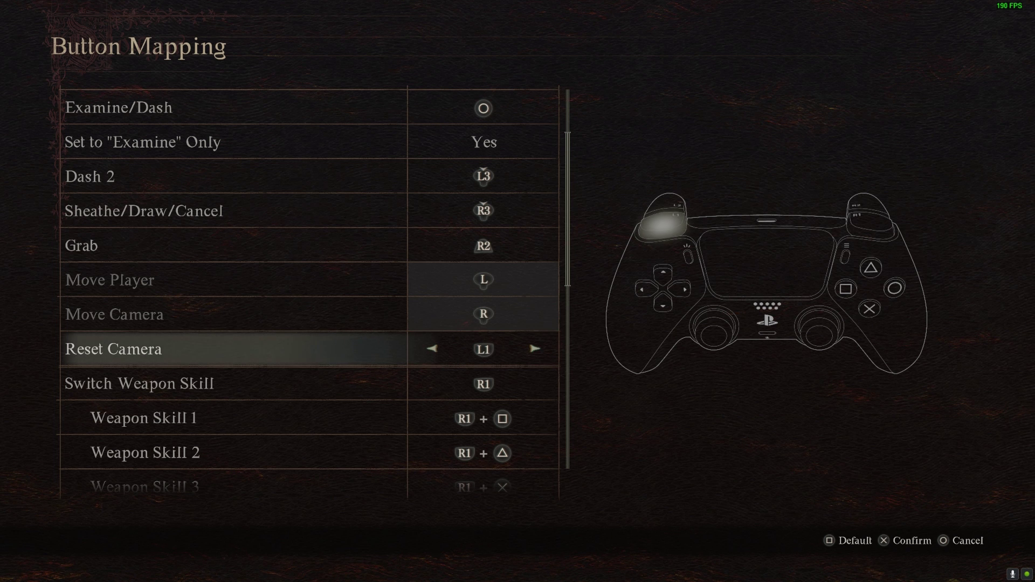
Examine the weapon skill, item shortcut, vocation action and pawn command assignments, and return to Reset Camera
key(Down)
key(Down)
key(Down)
key(Down)
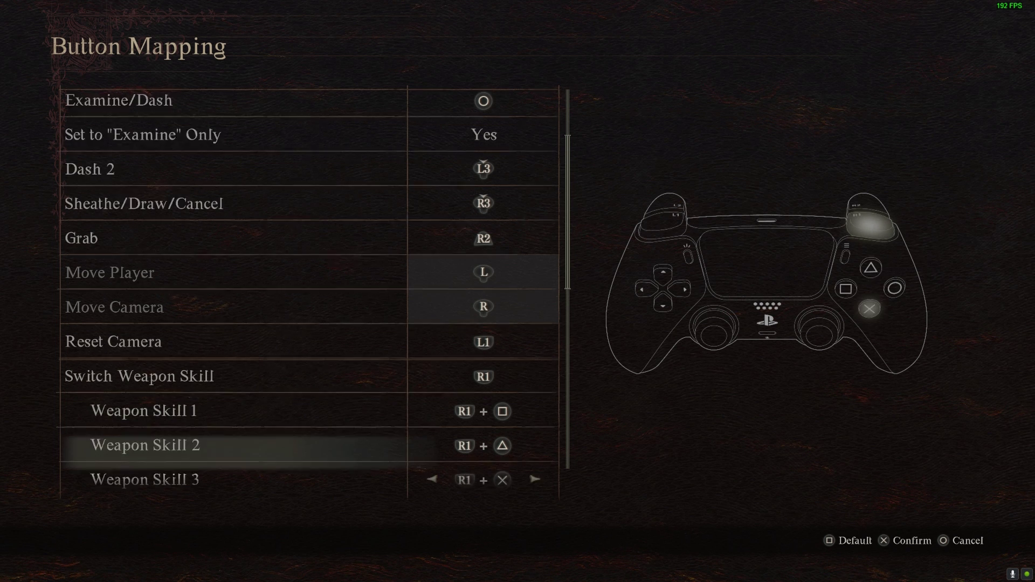
key(Up)
key(Up)
key(Up)
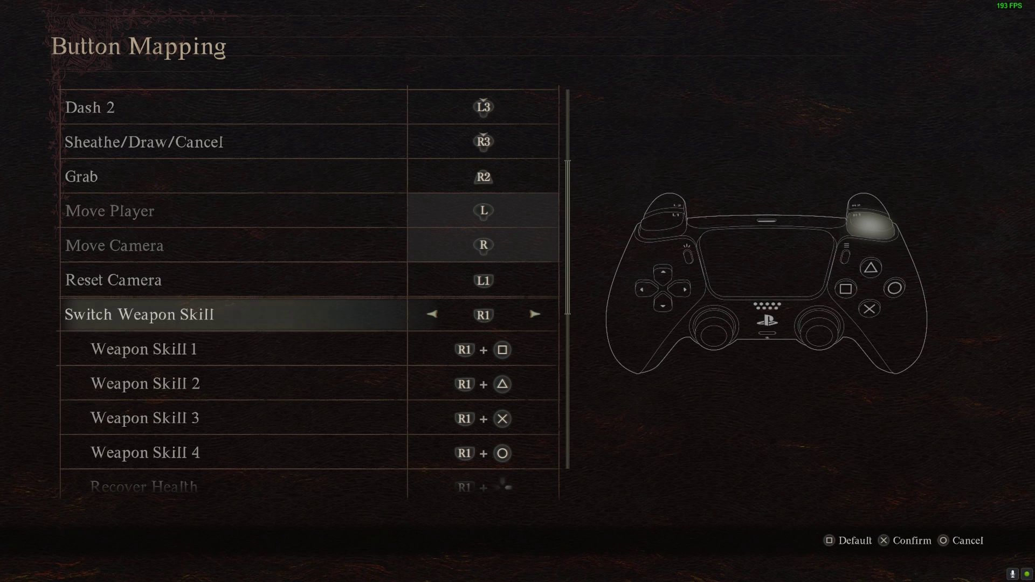
key(Down)
key(Down)
key(Down)
key(Down)
key(Down)
key(Down)
key(Down)
key(Down)
key(Down)
key(Down)
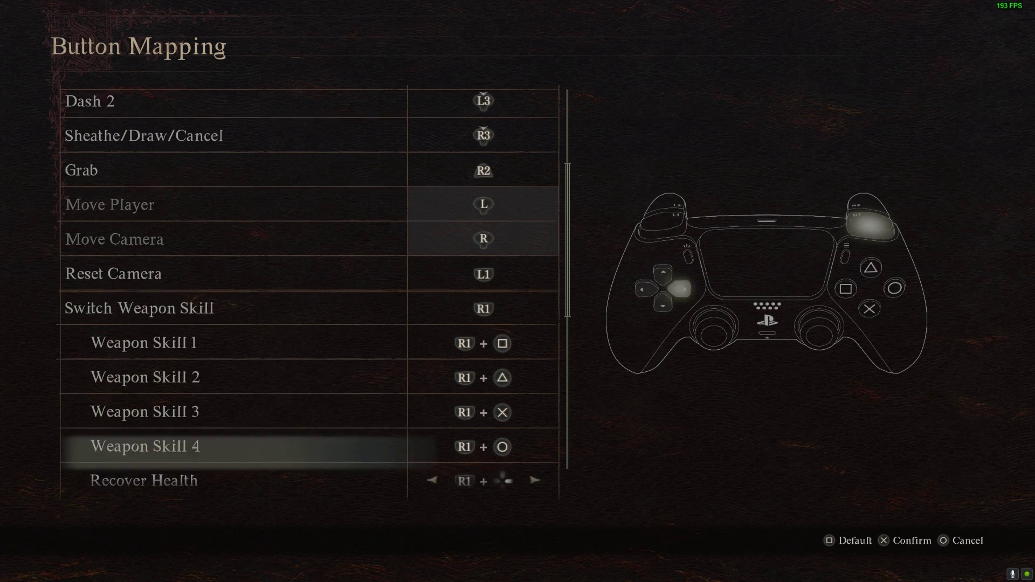
key(Down)
key(Down)
key(Up)
key(Up)
key(Up)
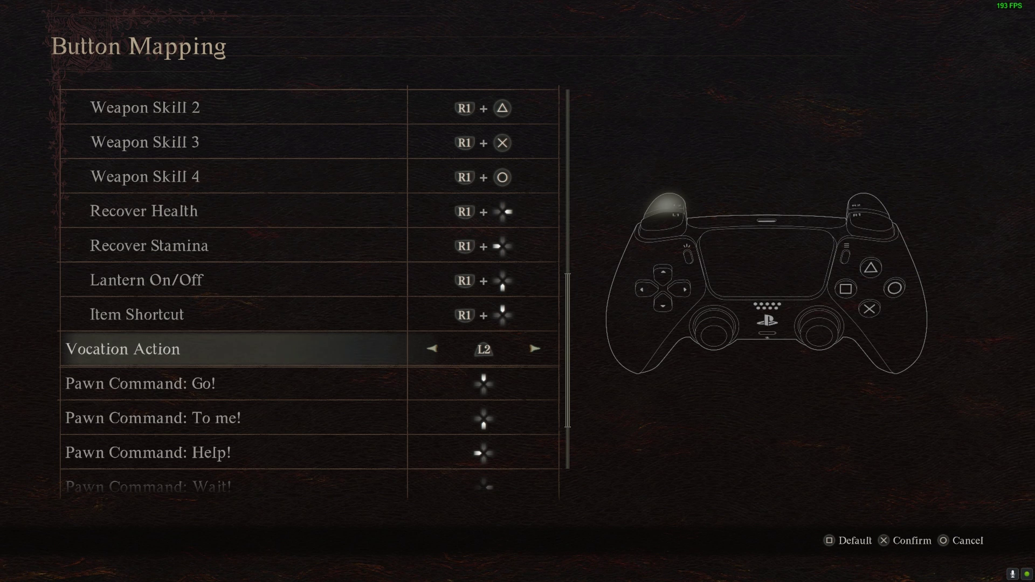
key(Up)
key(Up)
key(Up)
key(Up)
key(Up)
key(Up)
key(Up)
key(Up)
key(Up)
key(Up)
key(Up)
key(Up)
key(Up)
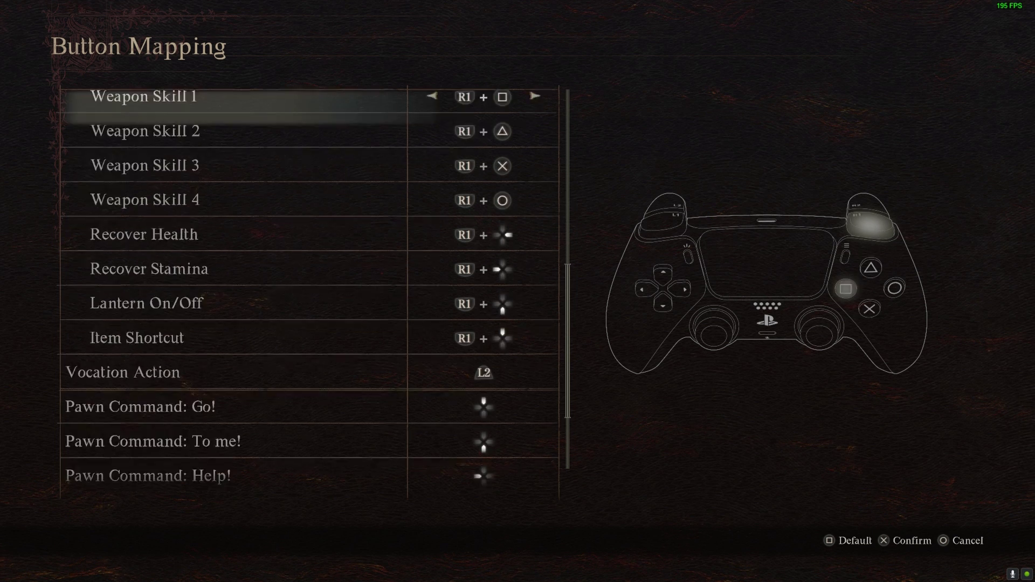
key(Down)
key(Down)
key(Down)
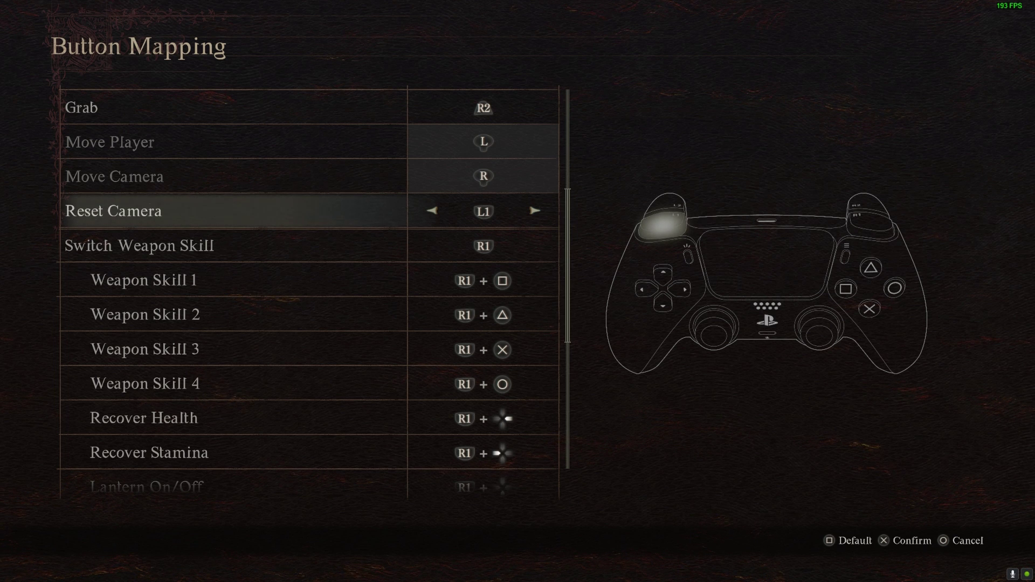
Leave the button mapping without confirming changes and exit the System and Pause menus to gameplay
key(Escape)
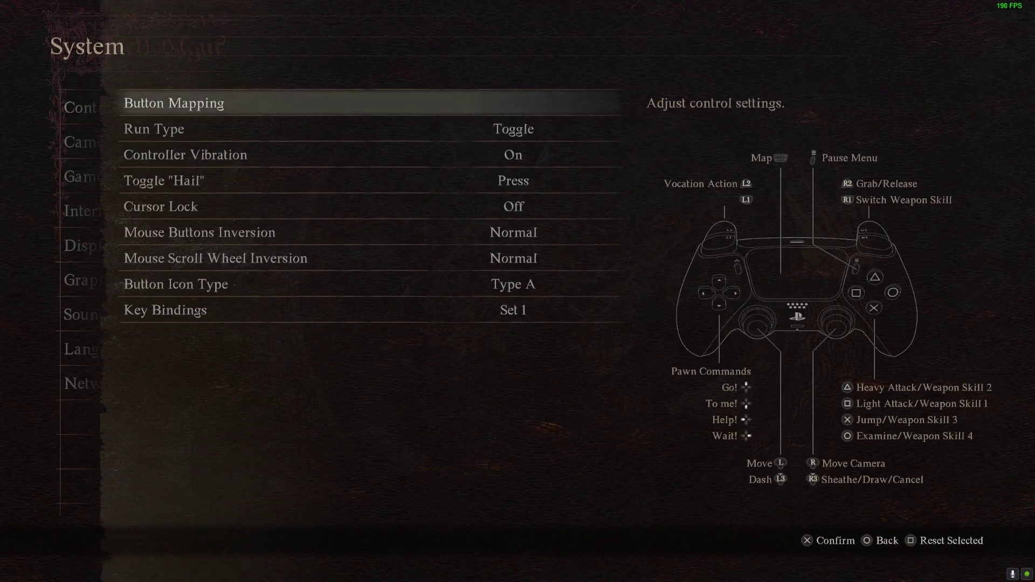
key(Escape)
key(Escape)
key(Escape)
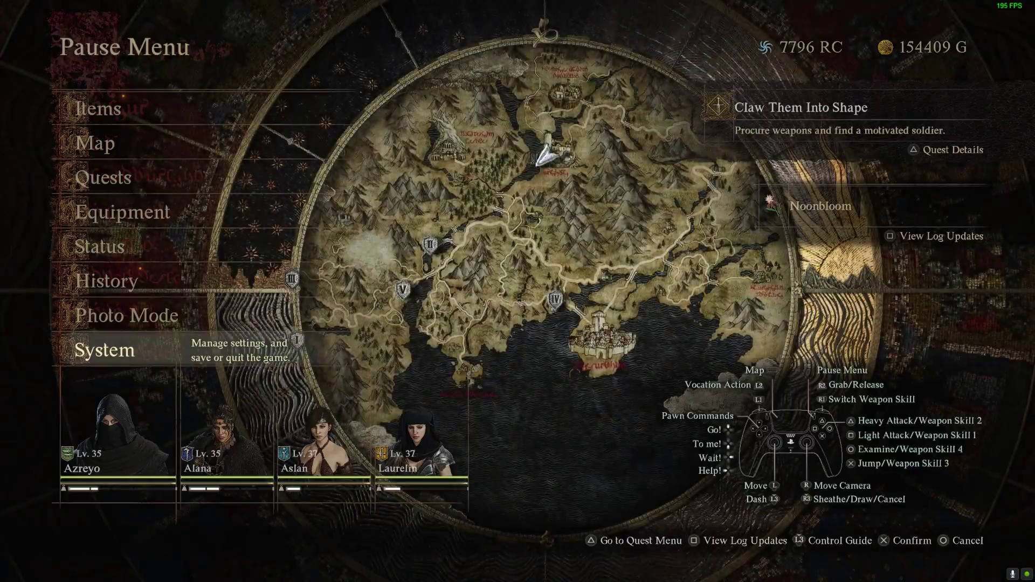
key(Escape)
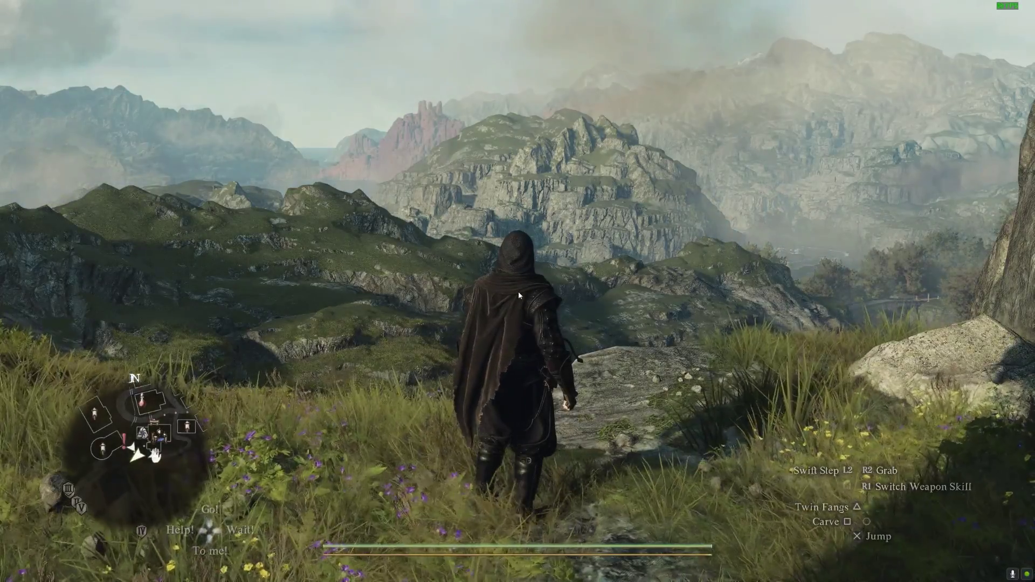
Reopen the REFramework overlay and expand Preset Skills 1 and Preset Skills 2 for the Thief
key(Insert)
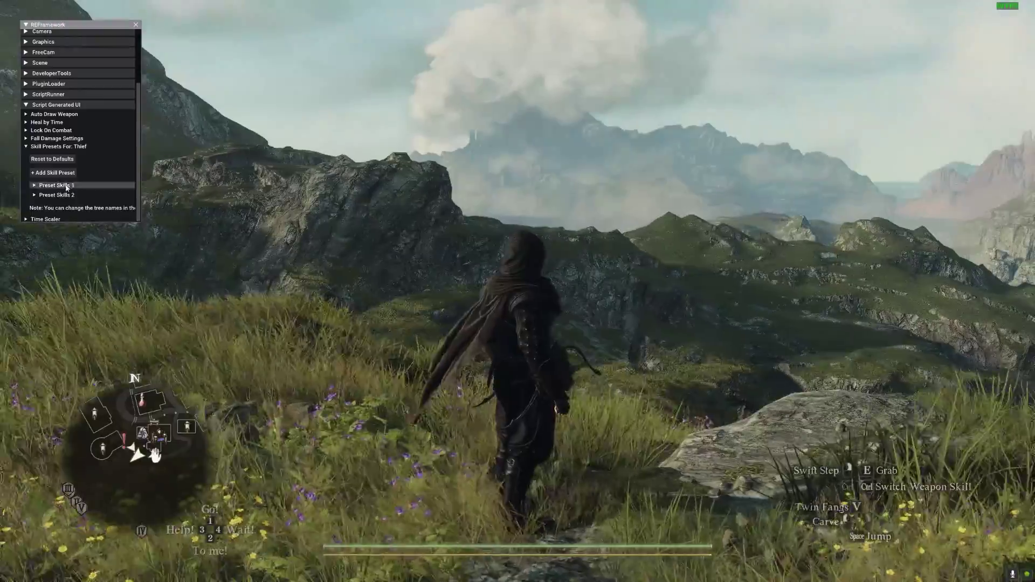
click(68, 185)
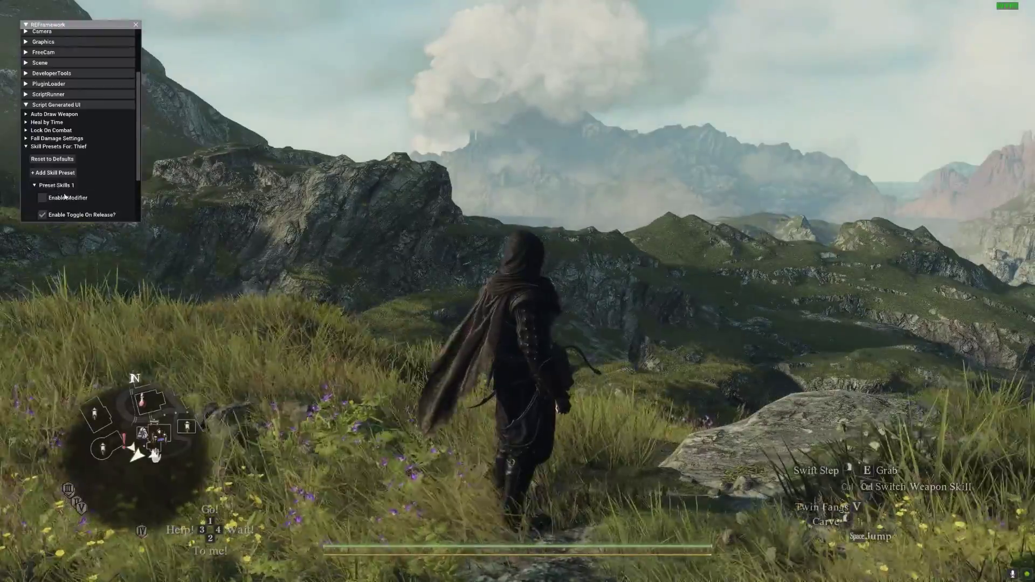
scroll(69, 194, down, 2)
click(65, 196)
scroll(81, 194, down, 2)
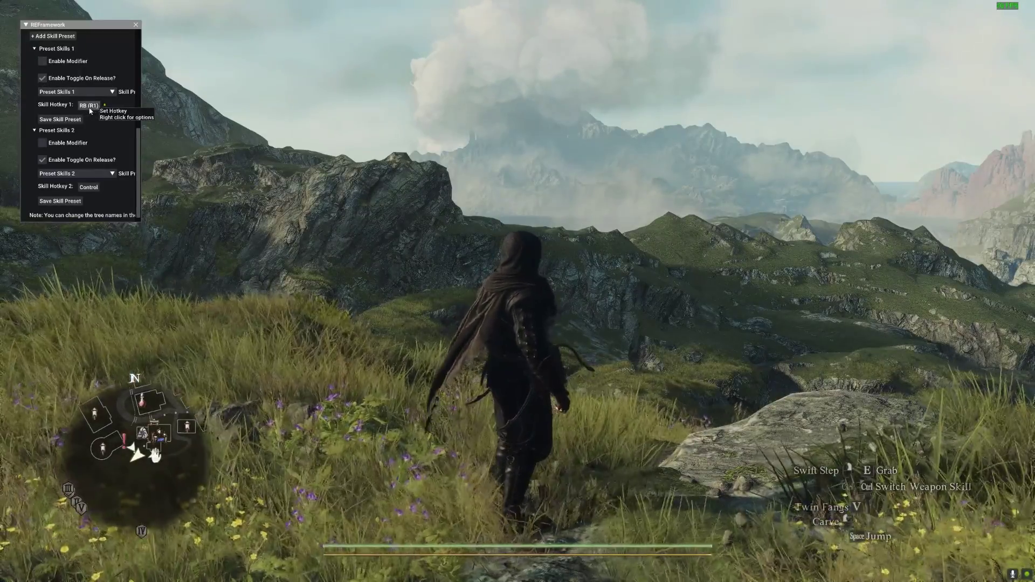
Set Skill Hotkey 1 to RB (R1) and Skill Hotkey 2 to LB (L1)
click(89, 106)
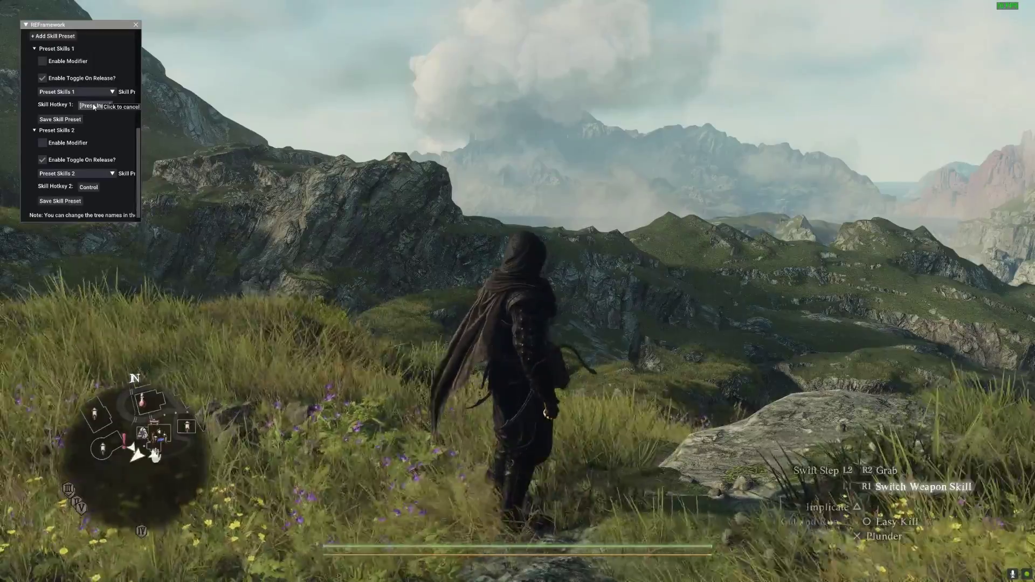
scroll(93, 107, down, 1)
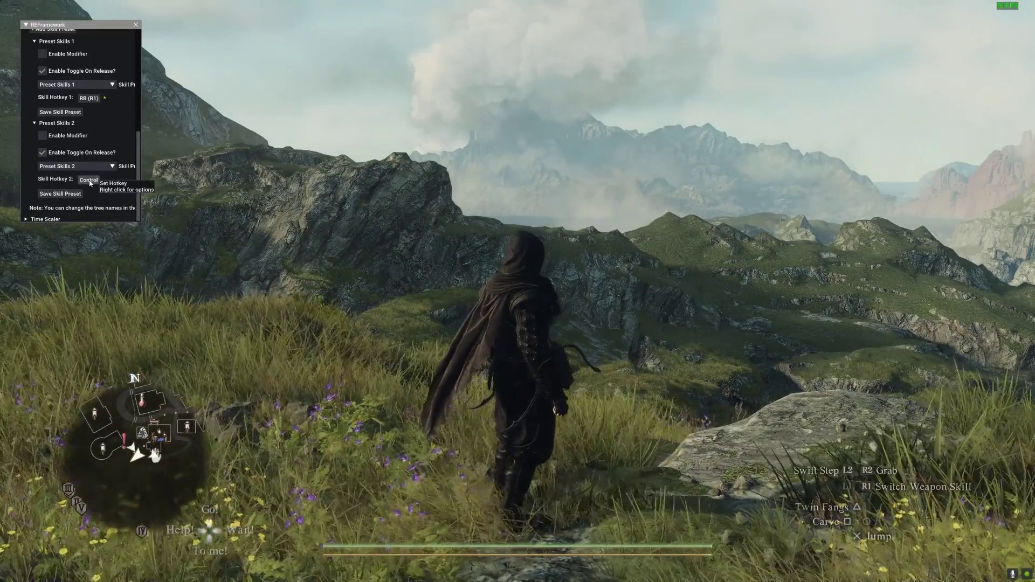
click(89, 180)
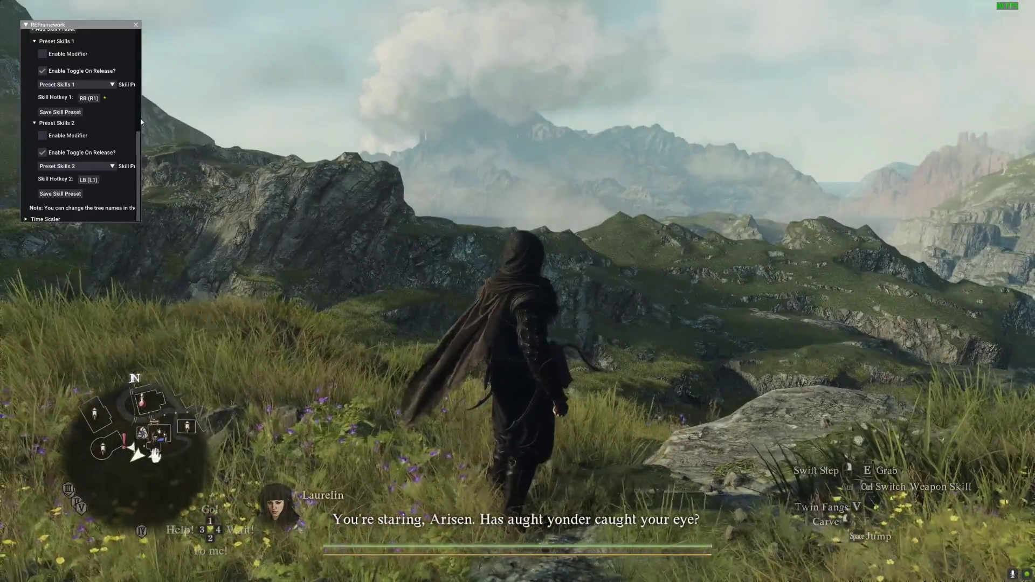
Widen the REFramework overlay to show the full skill preset options and return focus to the game
drag(141, 121, 252, 128)
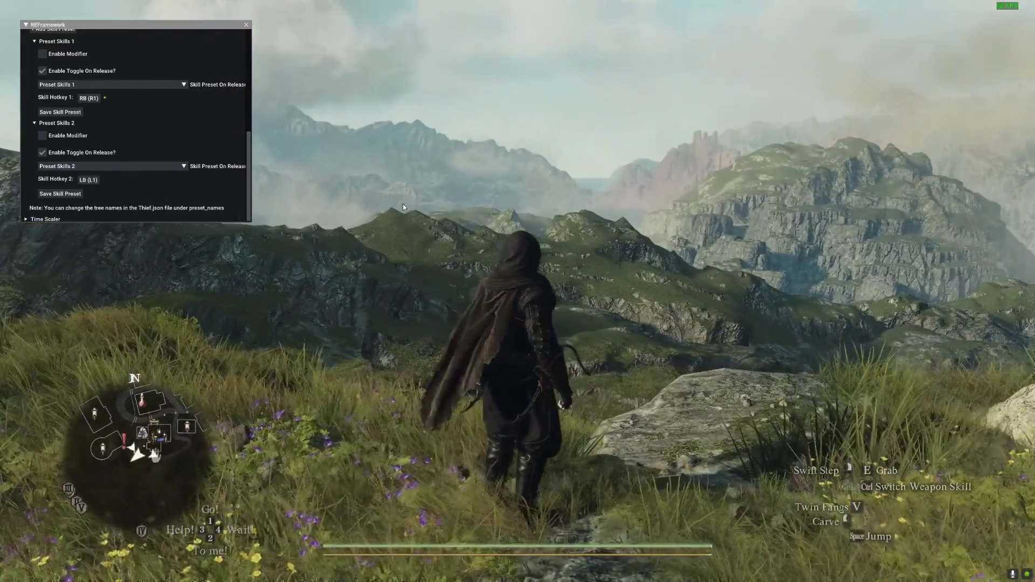
click(403, 204)
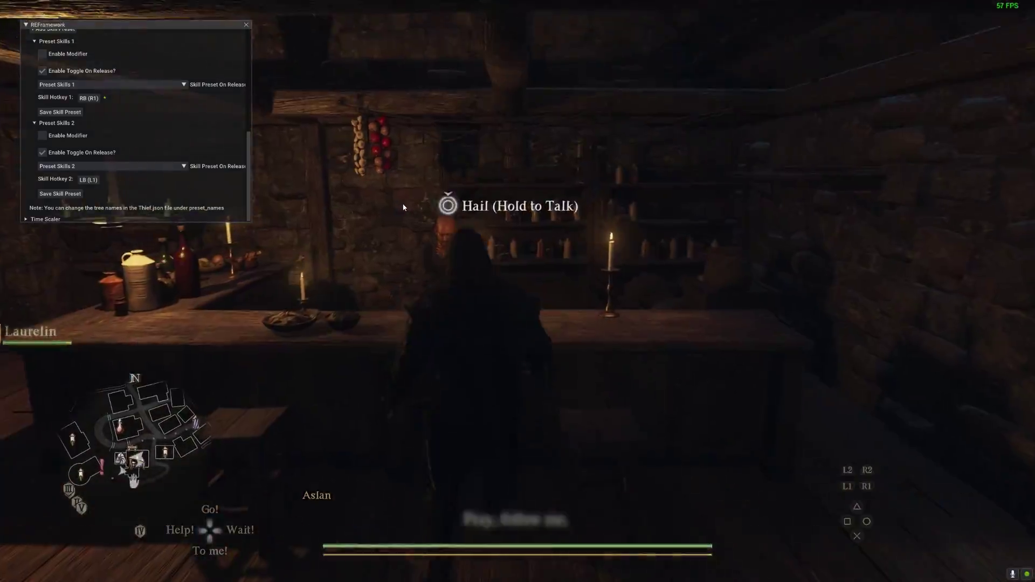
Hide the REFramework overlay and open Acquire/Equip Skills through the innkeeper's Vocation Guild service
key(Insert)
key(Down)
key(Down)
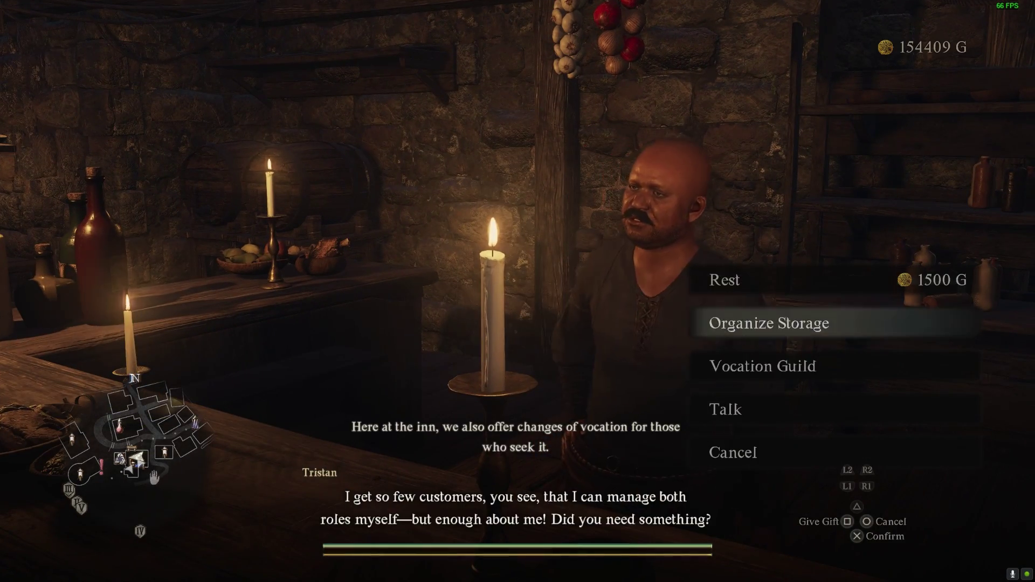
key(Down)
key(Return)
key(Down)
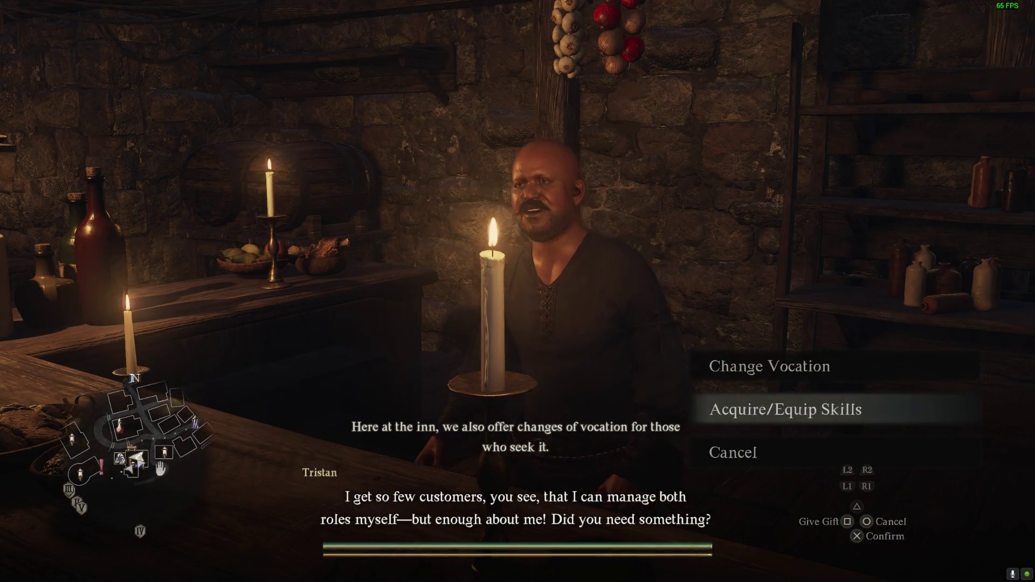
key(Return)
Check the preset overlay against the equipped weapon skills, hide it, and leave the Vocation Guild and the innkeeper's dialogue
key(Insert)
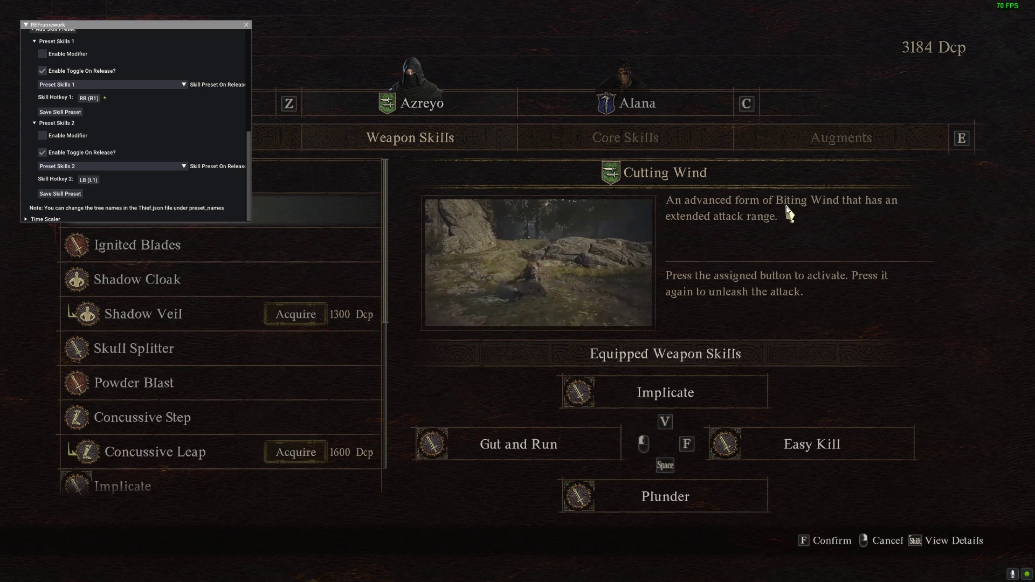
key(Insert)
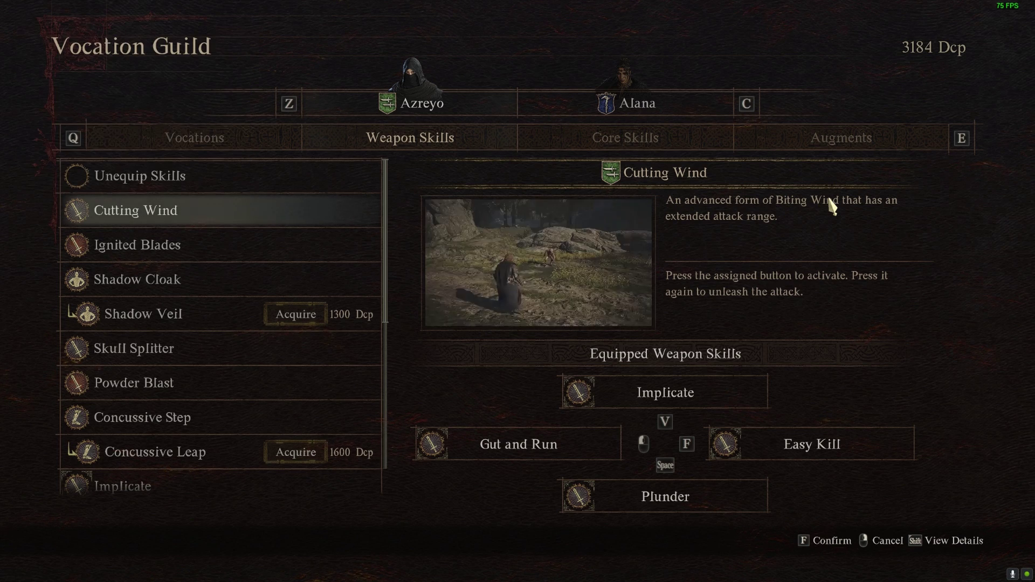
right_click(832, 207)
key(Escape)
key(Escape)
key(Escape)
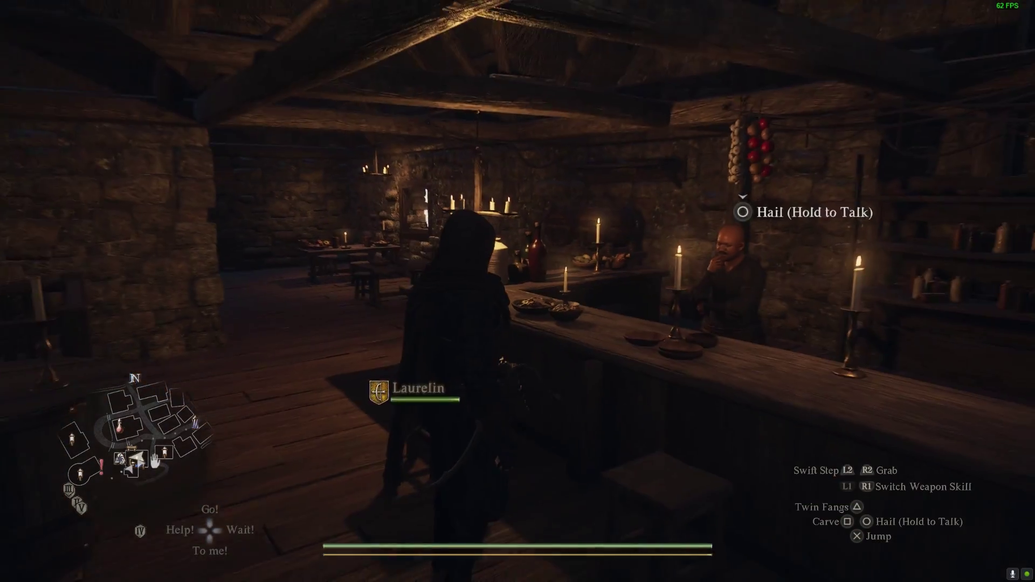
Walk the character away from the innkeeper's counter into the inn's dining area
key(w)
key(w)
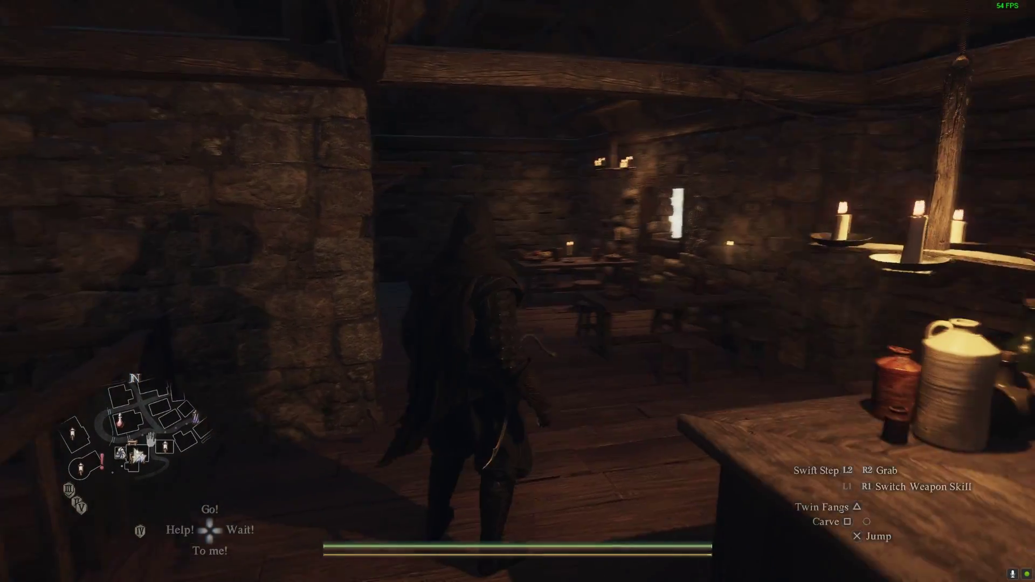
key(w)
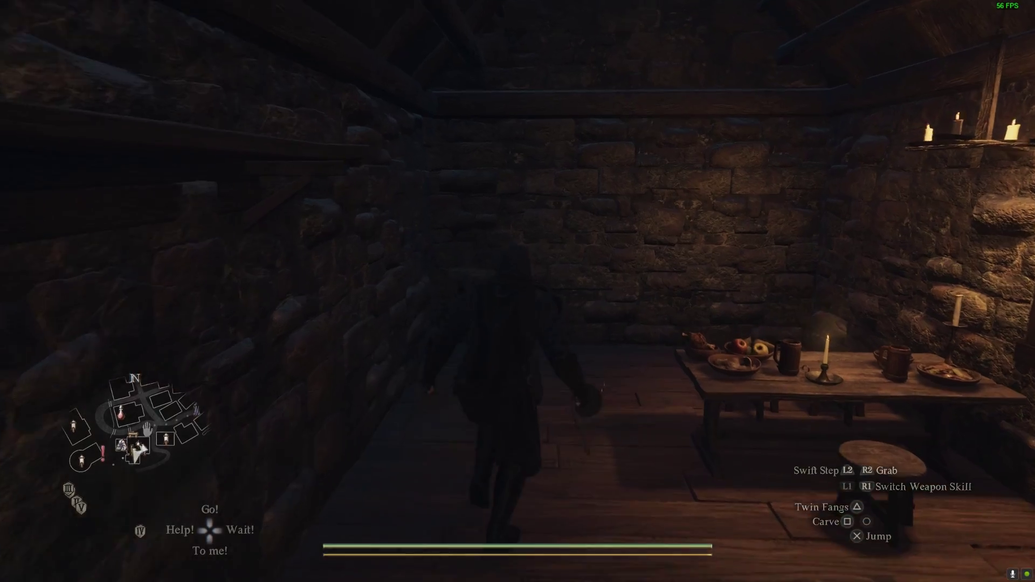
key(w)
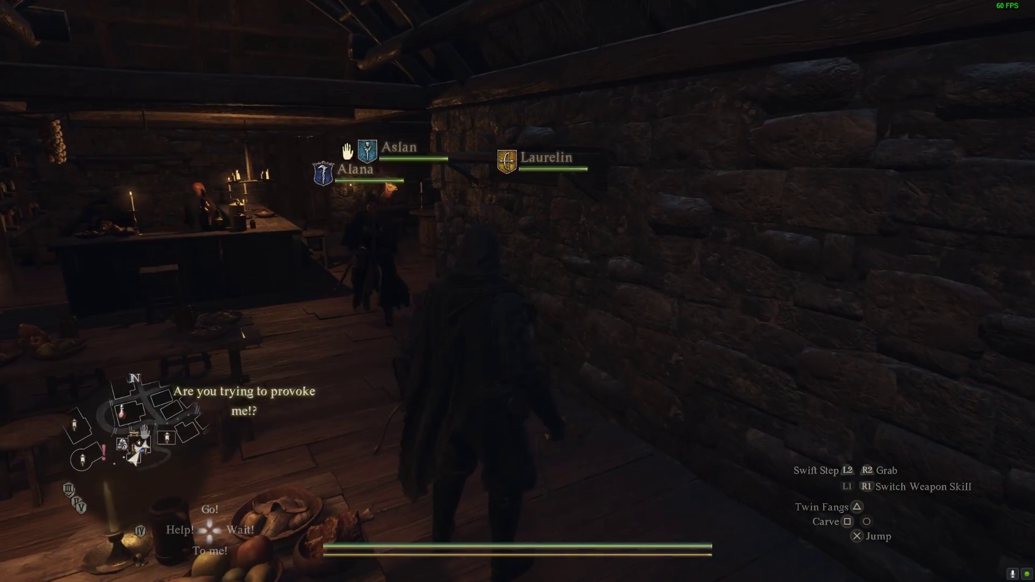